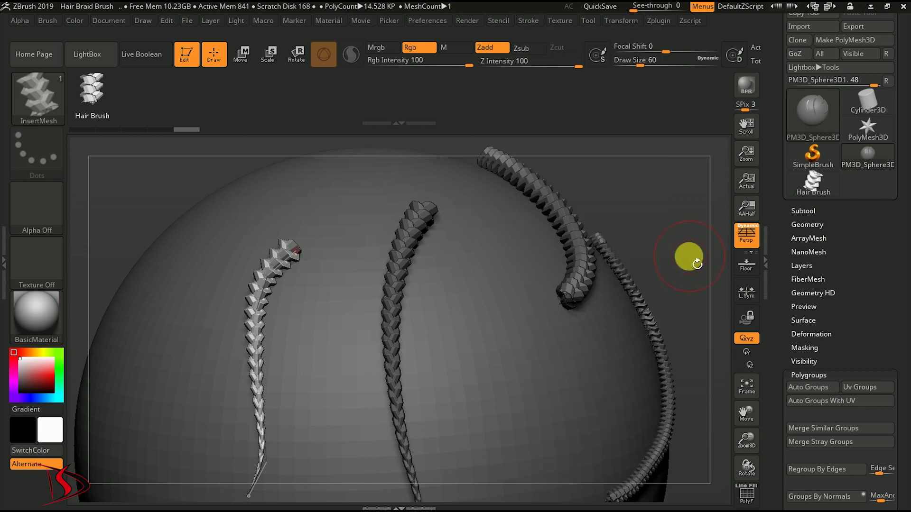
# Step: Zoom out, pan and rotate the view so the braided sphere faces front
pyautogui.moveTo(686, 257)
pyautogui.keyDown('alt'); pyautogui.mouseDown()
pyautogui.moveTo(681, 210)
pyautogui.moveTo(524, 241)
pyautogui.mouseUp(); pyautogui.keyUp('alt')
pyautogui.moveTo(253, 186); pyautogui.dragTo(245, 387)
pyautogui.moveTo(658, 304); pyautogui.dragTo(610, 358)
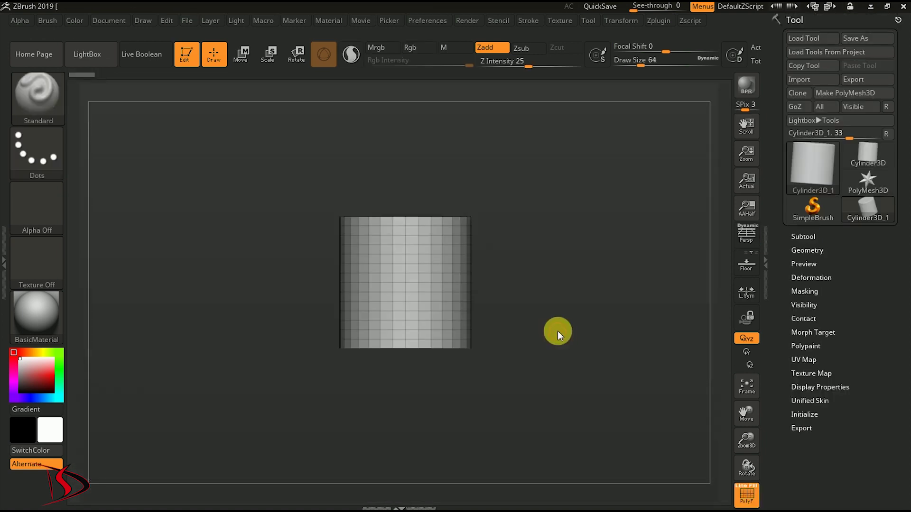
# Step: Re-initialize the cylinder with VDivide 15 and HDivide 8 for a coarse mesh
pyautogui.keyDown('alt'); pyautogui.moveTo(558, 331); pyautogui.dragTo(567, 333); pyautogui.keyUp('alt')
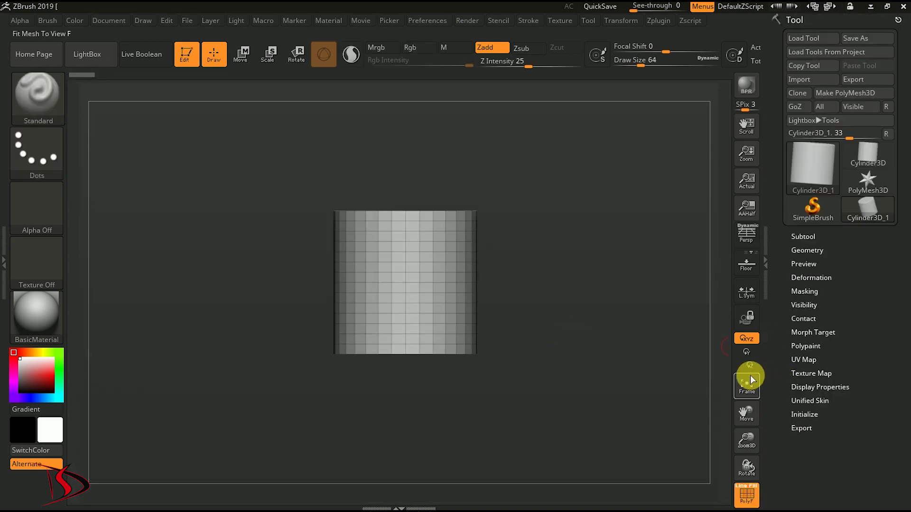
pyautogui.click(820, 420)
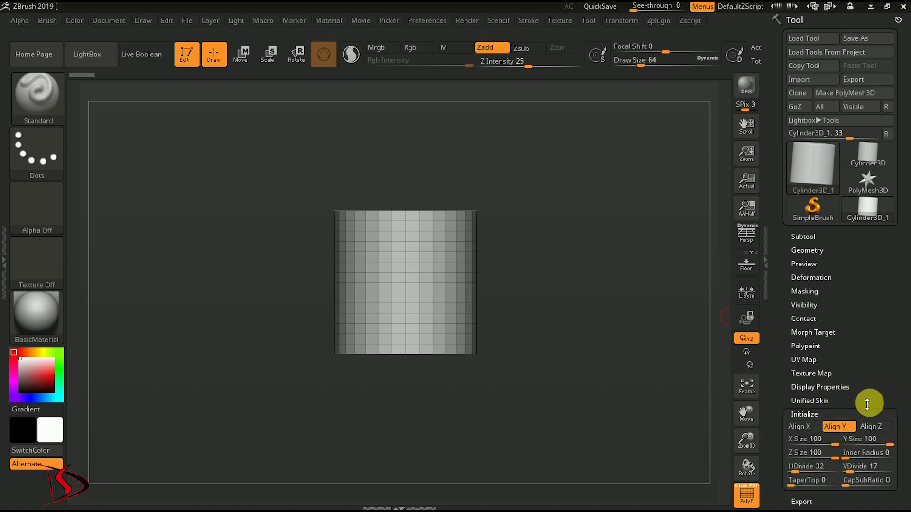
pyautogui.moveTo(861, 470); pyautogui.dragTo(871, 471)
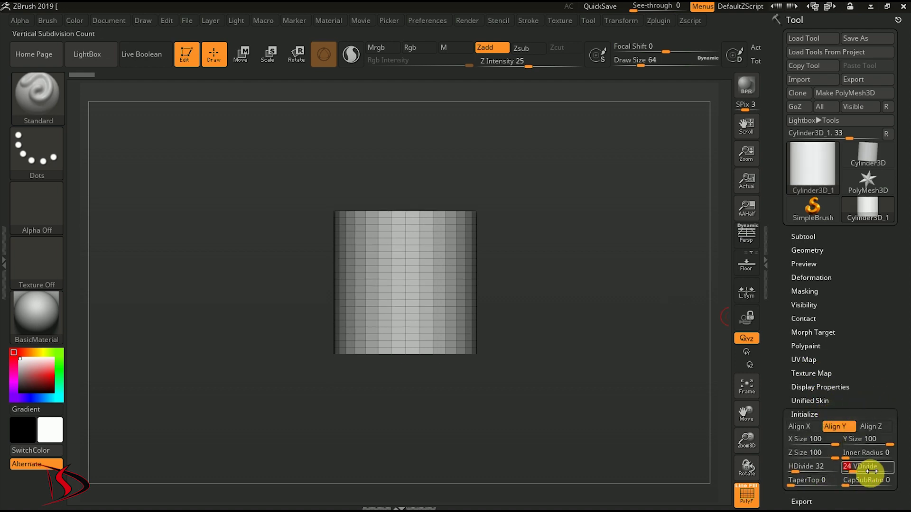
pyautogui.press('Return')
pyautogui.click(808, 469)
pyautogui.write('16')
pyautogui.press('Return')
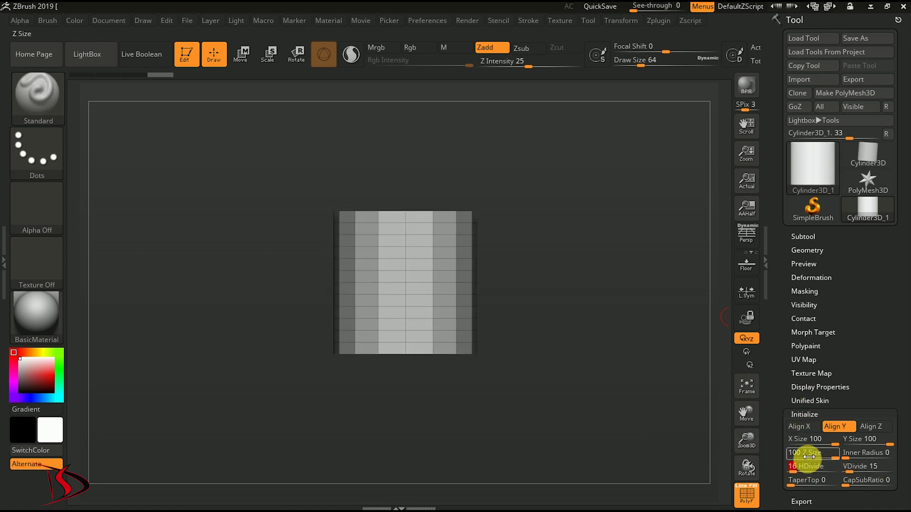
pyautogui.press('Return')
pyautogui.keyDown('ctrl'); pyautogui.moveTo(594, 251); pyautogui.dragTo(596, 276, button='right'); pyautogui.keyUp('ctrl')
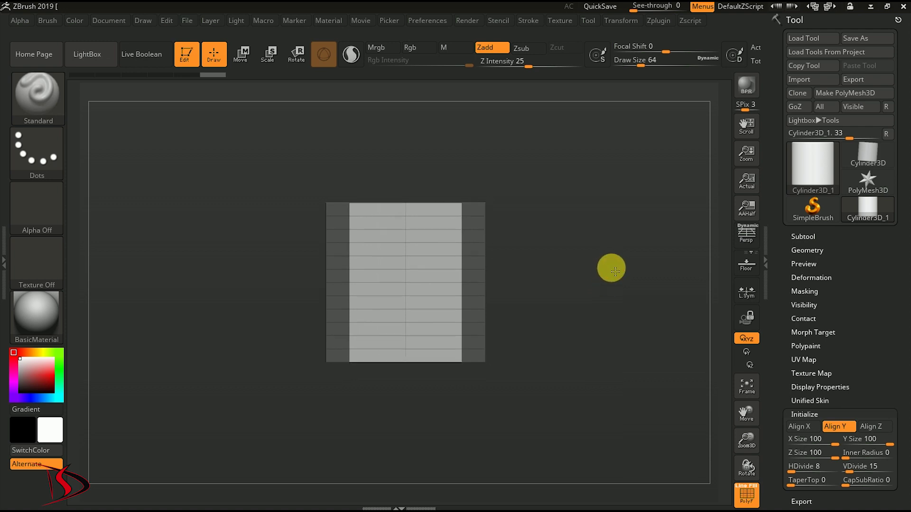
# Step: Stretch the cylinder vertically into a tall column with the Move gizmo, perspective off
pyautogui.keyDown('ctrl'); pyautogui.moveTo(612, 277); pyautogui.dragTo(601, 242, button='right'); pyautogui.keyUp('ctrl')
pyautogui.moveTo(611, 277); pyautogui.dragTo(581, 315)
pyautogui.click(742, 242)
pyautogui.click(241, 54)
pyautogui.keyDown('shift'); pyautogui.moveTo(555, 248); pyautogui.dragTo(581, 288); pyautogui.keyUp('shift')
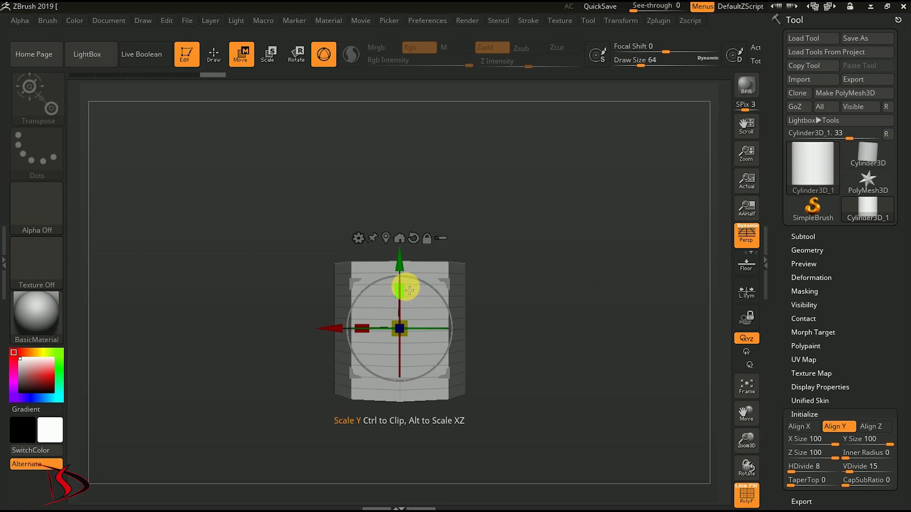
pyautogui.moveTo(408, 290); pyautogui.dragTo(411, 153)
pyautogui.keyDown('alt'); pyautogui.moveTo(607, 309); pyautogui.dragTo(612, 256); pyautogui.keyUp('alt')
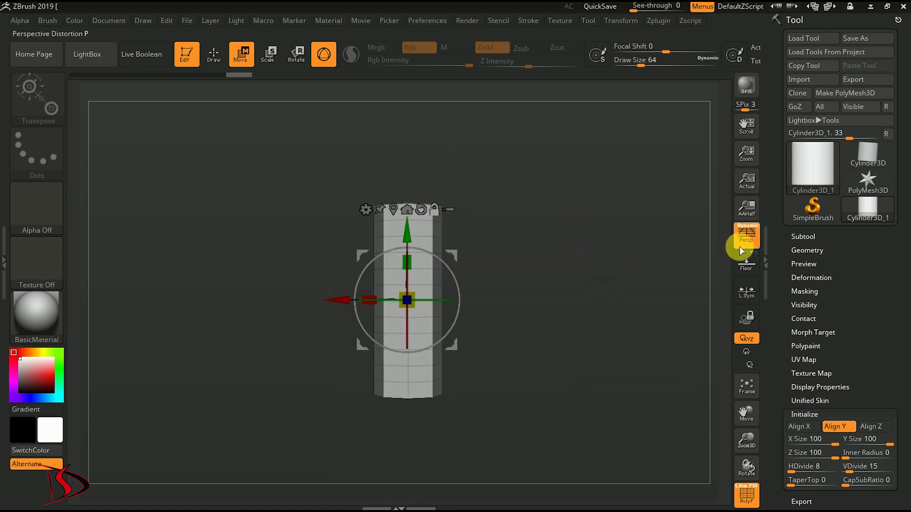
pyautogui.click(746, 244)
pyautogui.moveTo(416, 258); pyautogui.dragTo(417, 228)
# Step: Show the floor grid under the column and return to Draw mode
pyautogui.keyDown('alt'); pyautogui.moveTo(588, 312); pyautogui.dragTo(601, 292); pyautogui.keyUp('alt')
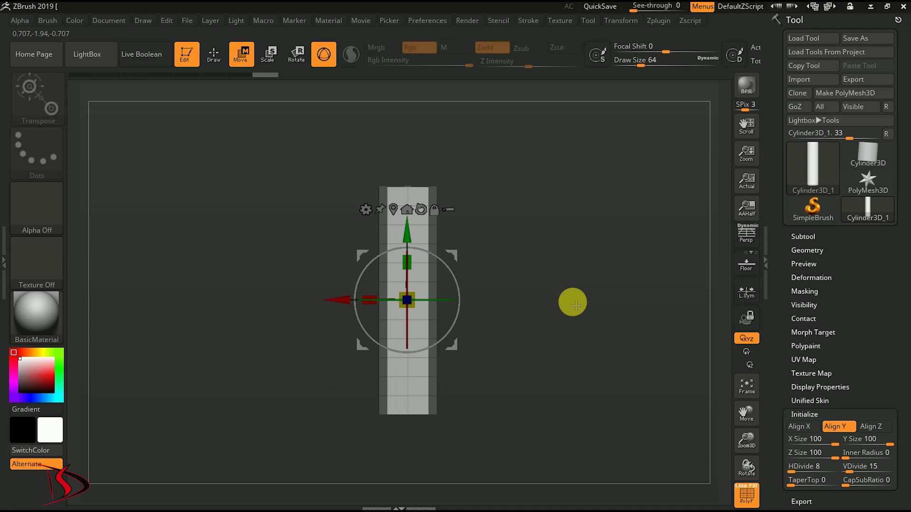
pyautogui.keyDown('alt'); pyautogui.moveTo(545, 206); pyautogui.dragTo(552, 227); pyautogui.keyUp('alt')
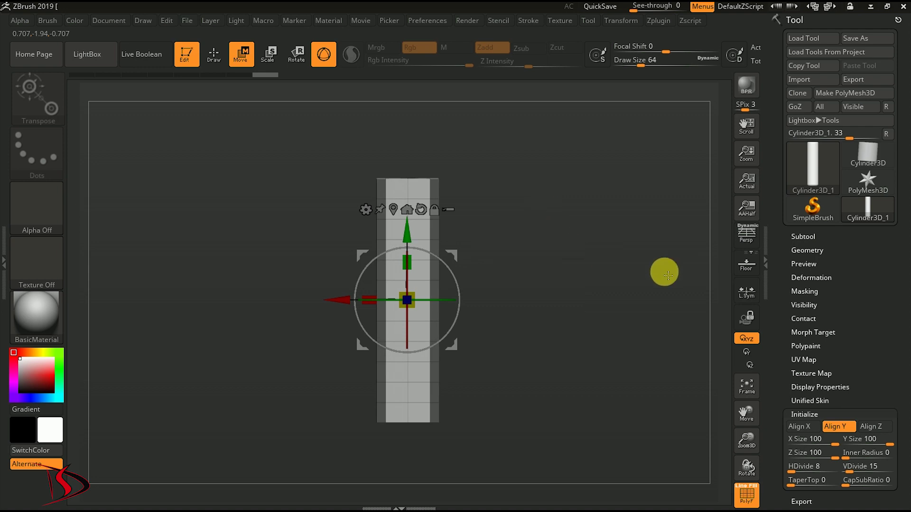
pyautogui.click(746, 263)
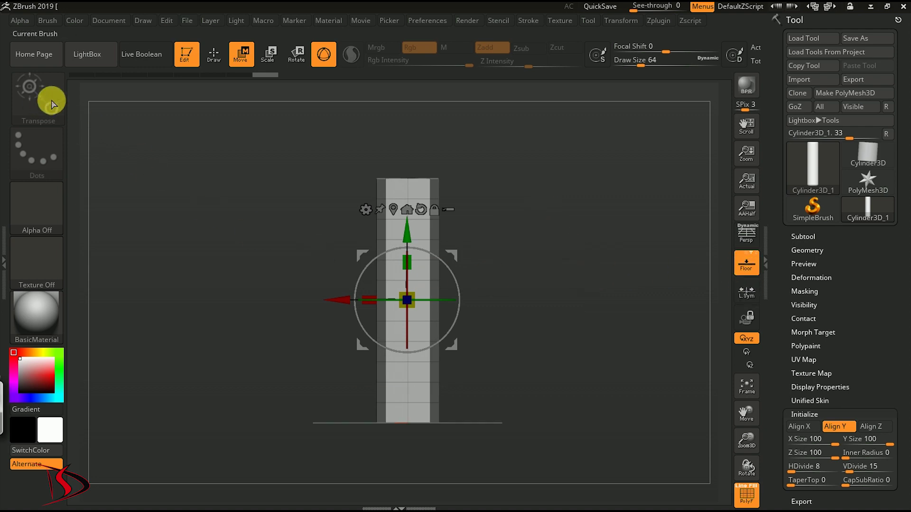
pyautogui.click(218, 62)
pyautogui.click(43, 96)
pyautogui.keyDown('alt'); pyautogui.moveTo(578, 421); pyautogui.dragTo(600, 394); pyautogui.keyUp('alt')
# Step: Make the cylinder a PolyMesh3D, mask an upper and a lower band, then invert the mask
pyautogui.click(866, 93)
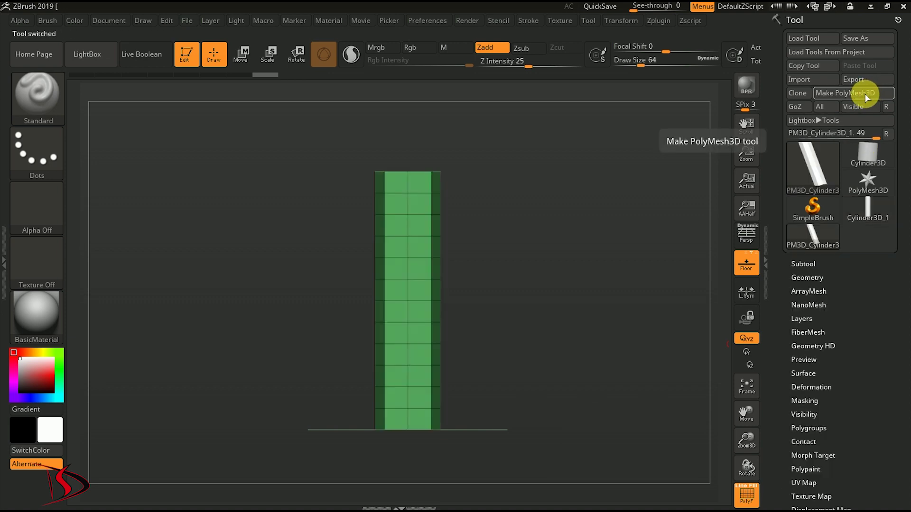
pyautogui.keyDown('alt'); pyautogui.moveTo(533, 243); pyautogui.dragTo(533, 243); pyautogui.keyUp('alt')
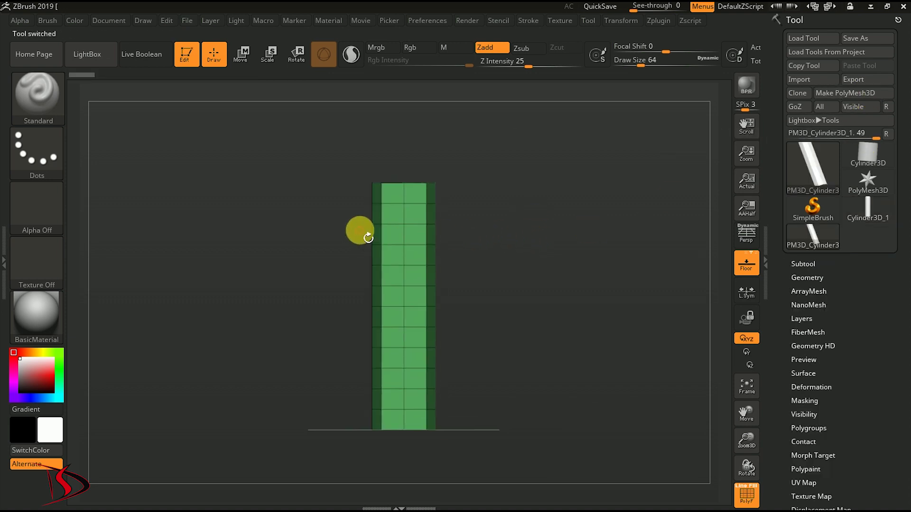
pyautogui.keyDown('ctrl'); pyautogui.moveTo(364, 379); pyautogui.dragTo(462, 340); pyautogui.keyUp('ctrl')
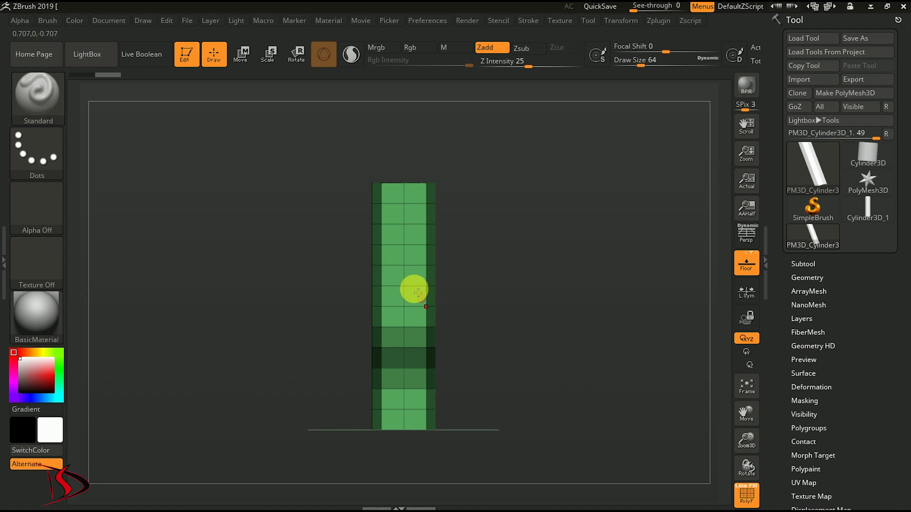
pyautogui.keyDown('ctrl'); pyautogui.moveTo(363, 239); pyautogui.dragTo(482, 226); pyautogui.keyUp('ctrl')
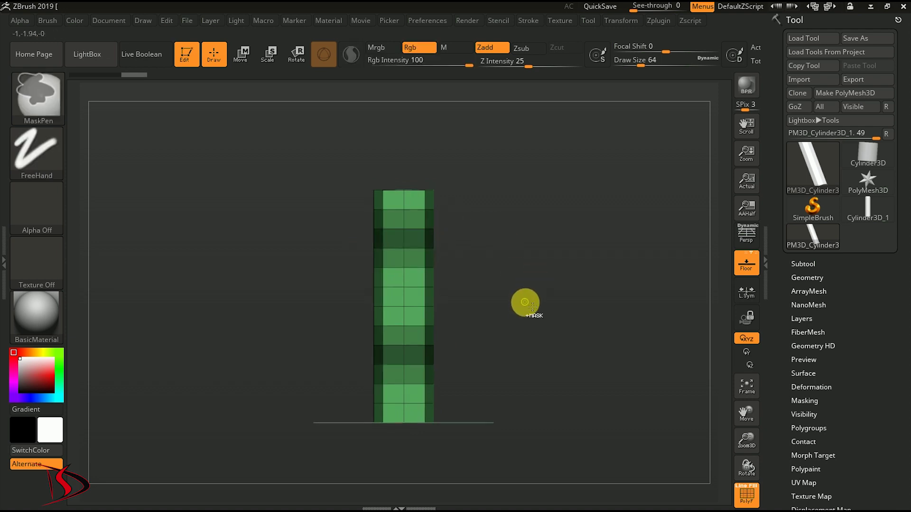
pyautogui.keyDown('ctrl'); pyautogui.click(524, 310); pyautogui.keyUp('ctrl')
# Step: Shift the unmasked bands sideways with the Move gizmo and fine-tune the zigzag offset
pyautogui.press('w')
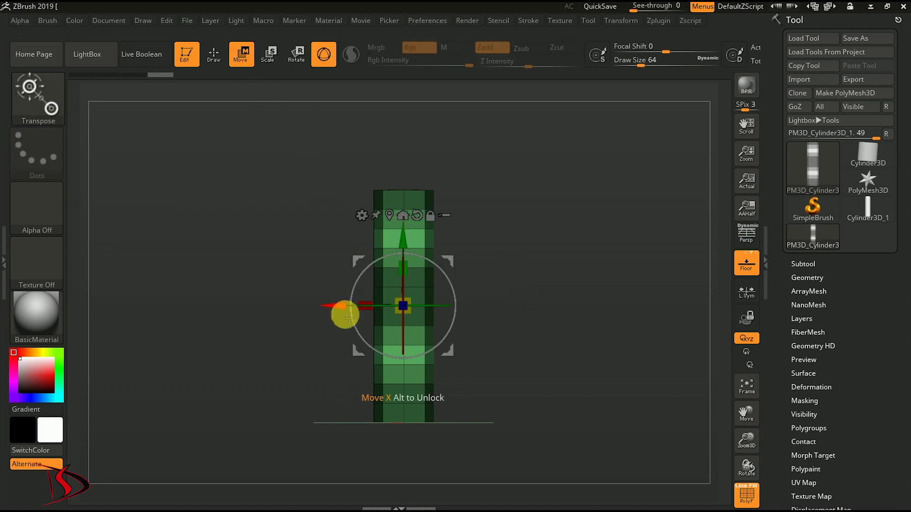
pyautogui.moveTo(337, 305); pyautogui.dragTo(387, 309)
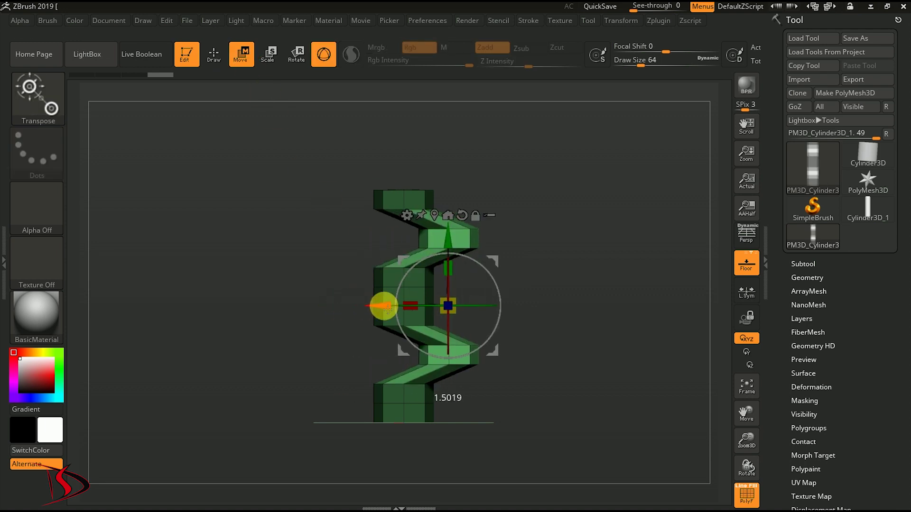
pyautogui.moveTo(387, 309); pyautogui.dragTo(385, 308)
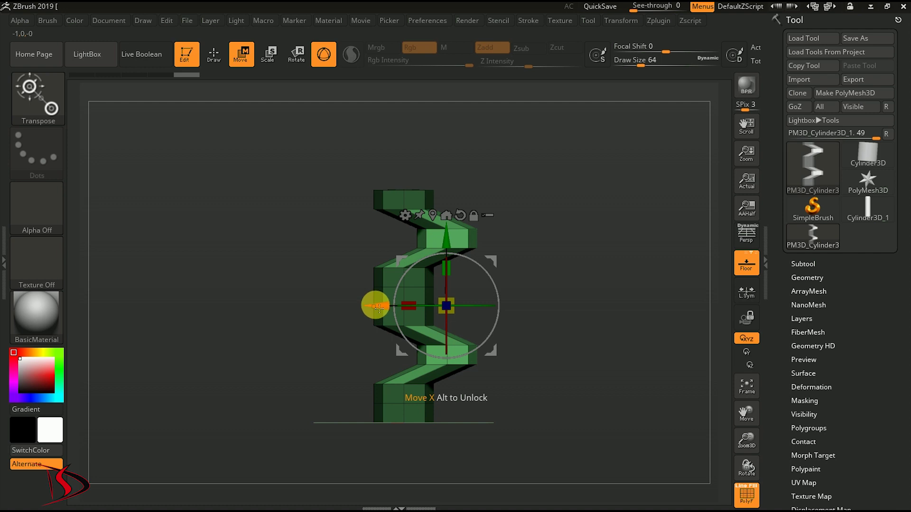
pyautogui.moveTo(587, 269)
pyautogui.keyDown('ctrl'); pyautogui.mouseDown(button='right')
pyautogui.moveTo(594, 282)
pyautogui.moveTo(603, 265)
pyautogui.mouseUp(button='right'); pyautogui.keyUp('ctrl')
pyautogui.keyDown('alt'); pyautogui.moveTo(608, 261); pyautogui.dragTo(603, 370); pyautogui.keyUp('alt')
pyautogui.keyDown('ctrl'); pyautogui.moveTo(613, 279); pyautogui.dragTo(612, 295, button='right'); pyautogui.keyUp('ctrl')
pyautogui.moveTo(368, 310); pyautogui.dragTo(359, 309)
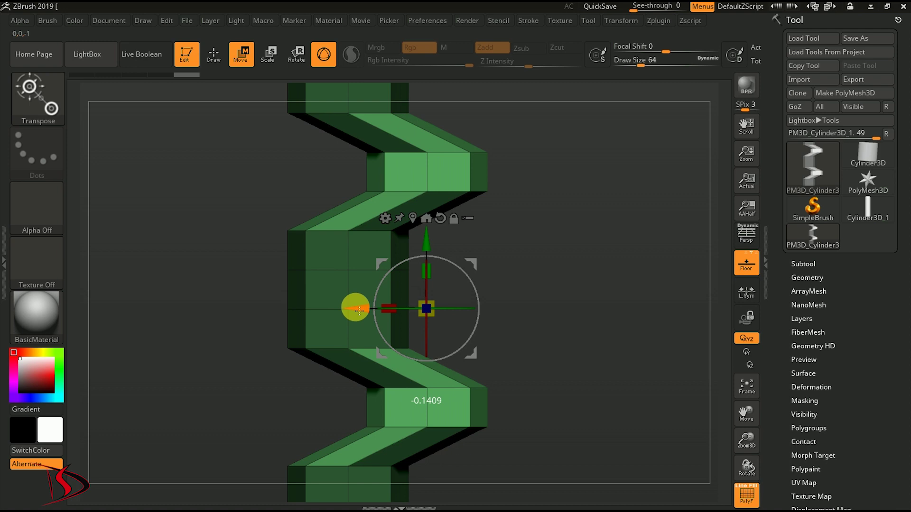
pyautogui.moveTo(359, 309); pyautogui.dragTo(360, 309)
pyautogui.scroll(3, 641, 284)
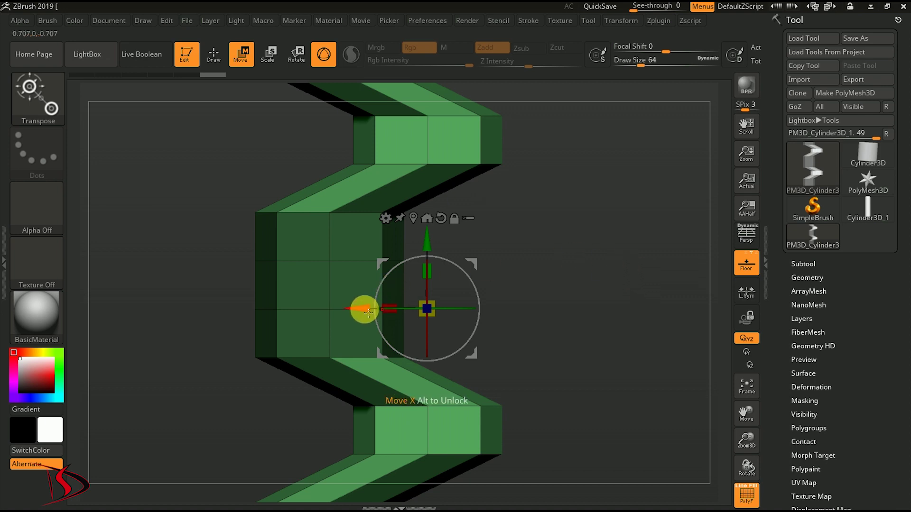
pyautogui.moveTo(368, 312); pyautogui.dragTo(366, 312)
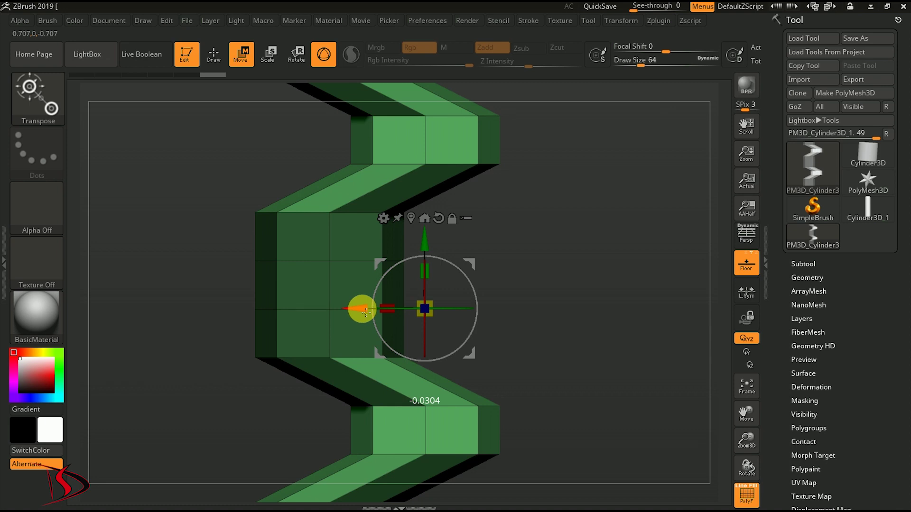
pyautogui.moveTo(366, 312); pyautogui.dragTo(373, 312)
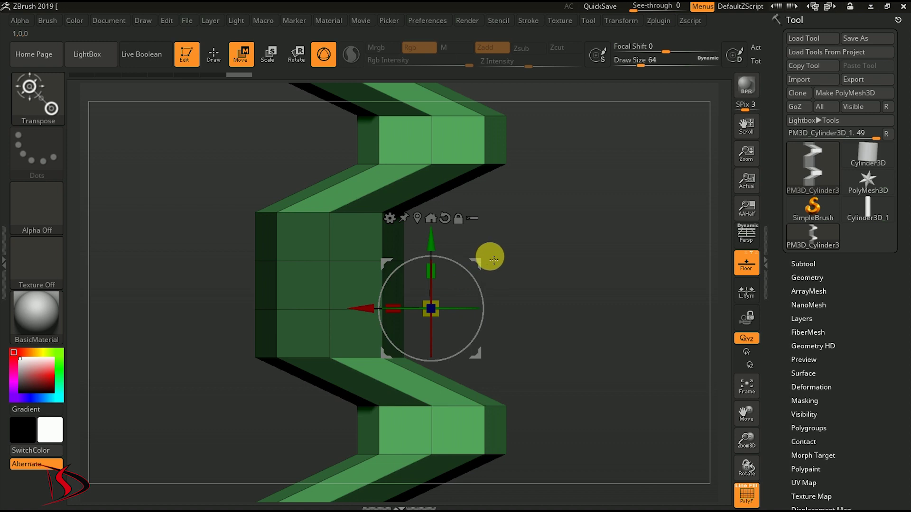
pyautogui.keyDown('alt'); pyautogui.moveTo(569, 304); pyautogui.dragTo(565, 264); pyautogui.keyUp('alt')
# Step: Select the ZModeler brush and set its edge action to Delete EdgeLoop Complete
pyautogui.click(49, 102)
pyautogui.click(212, 377)
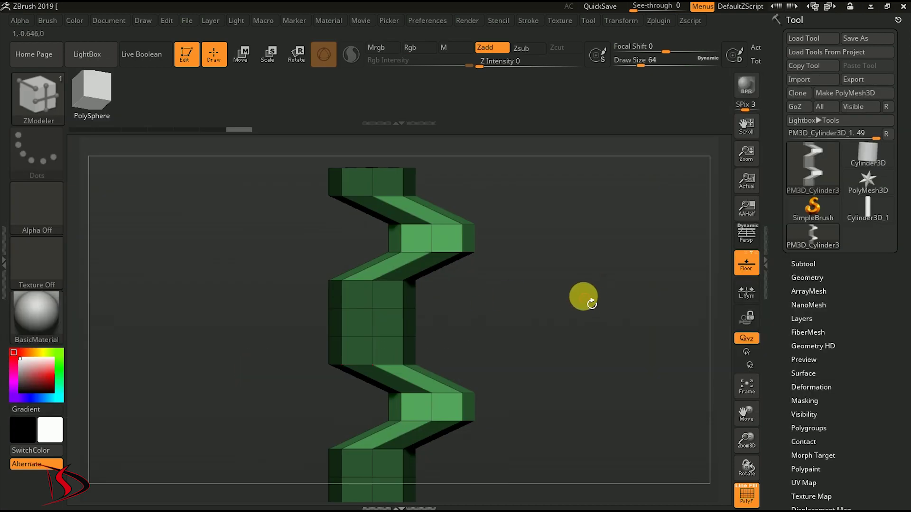
pyautogui.moveTo(597, 294); pyautogui.dragTo(525, 283)
pyautogui.rightClick(402, 237)
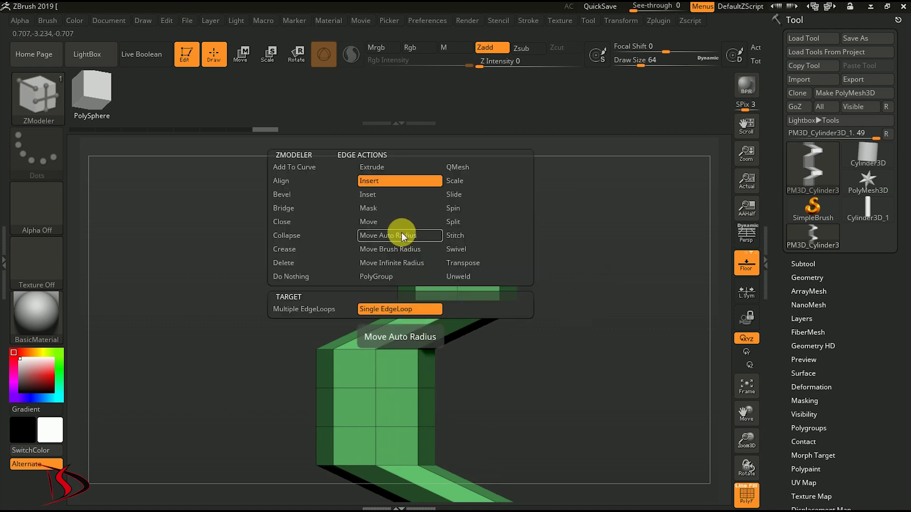
pyautogui.click(327, 263)
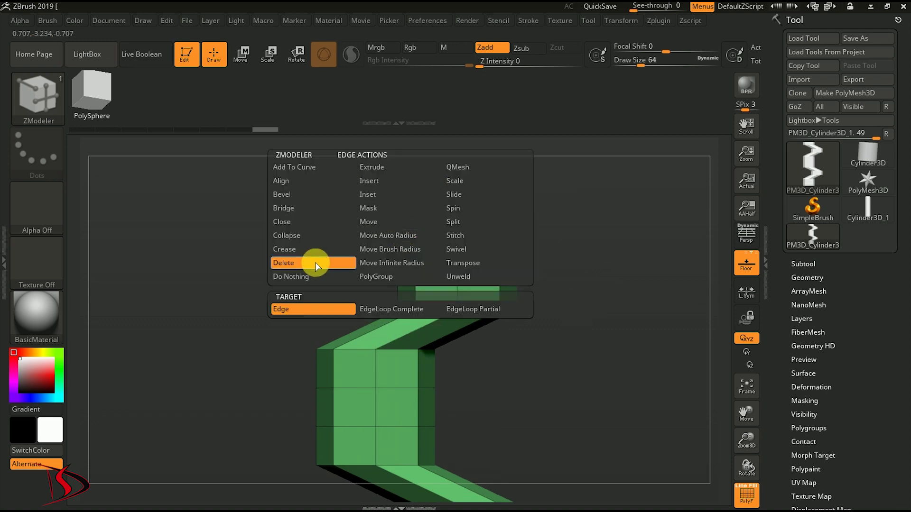
pyautogui.click(376, 310)
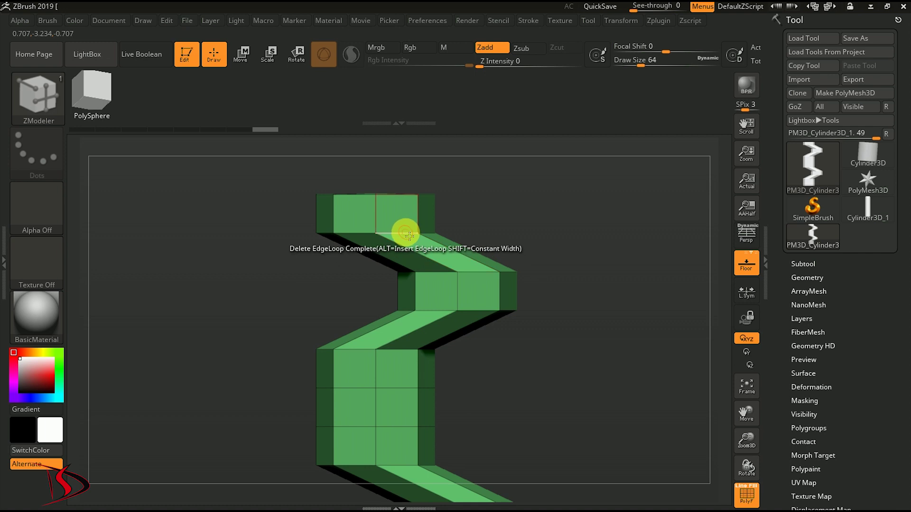
# Step: Delete three horizontal edge loops along the lower and middle zigzag
pyautogui.click(369, 348)
pyautogui.keyDown('alt'); pyautogui.moveTo(340, 332); pyautogui.dragTo(316, 215); pyautogui.keyUp('alt')
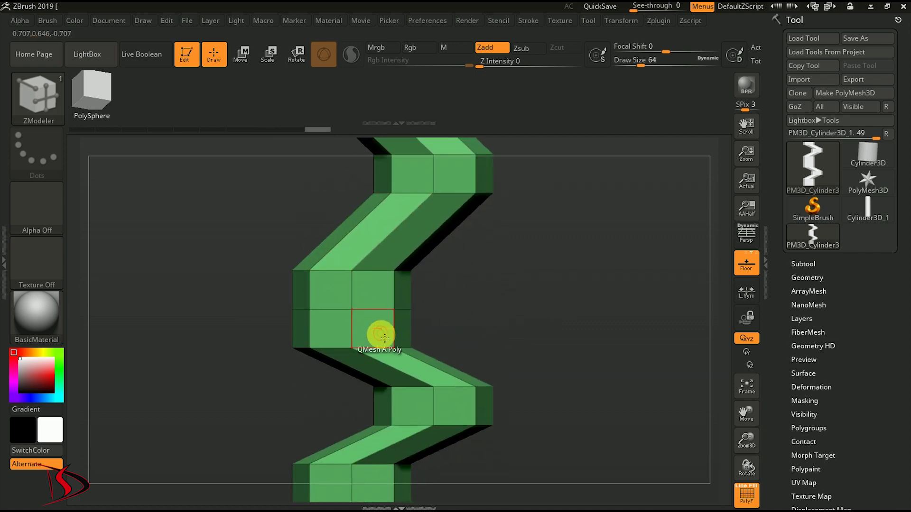
pyautogui.click(406, 375)
pyautogui.moveTo(534, 331); pyautogui.dragTo(540, 263)
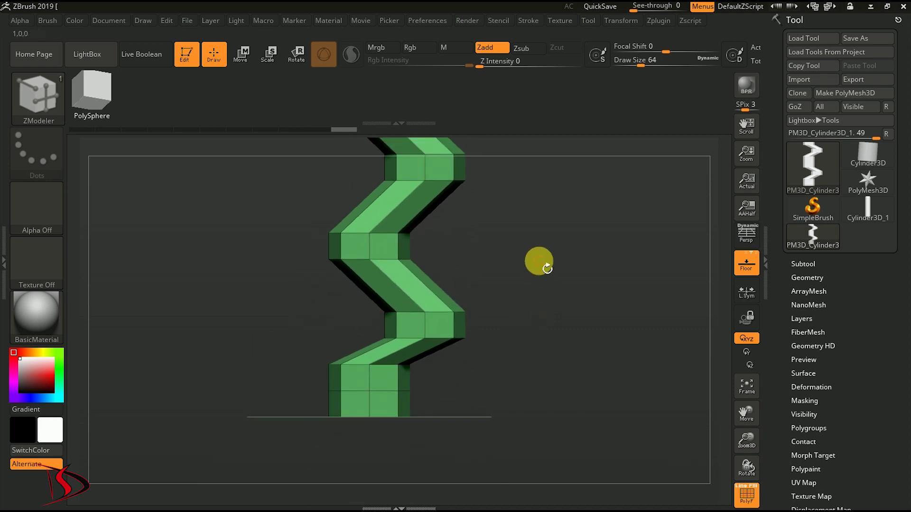
pyautogui.click(384, 369)
pyautogui.keyDown('alt'); pyautogui.moveTo(569, 385); pyautogui.dragTo(593, 327); pyautogui.keyUp('alt')
pyautogui.keyDown('alt'); pyautogui.moveTo(641, 283); pyautogui.dragTo(638, 322); pyautogui.keyUp('alt')
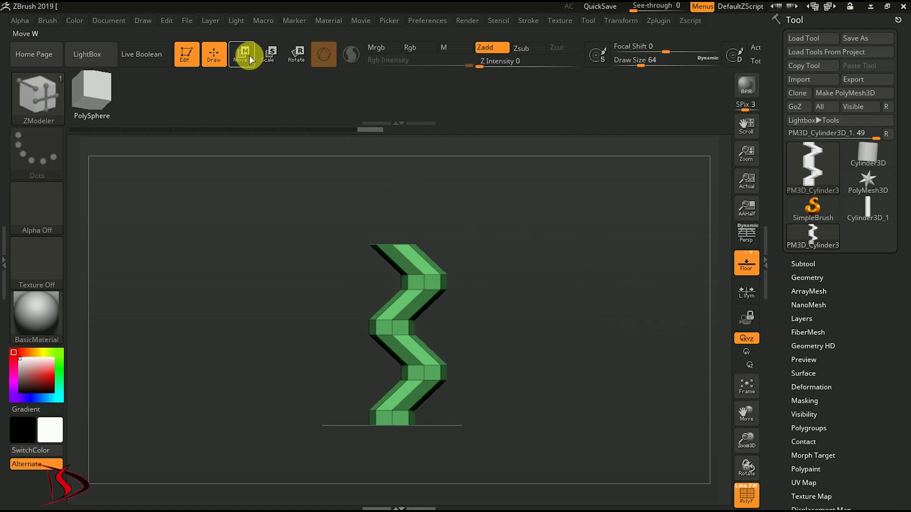
# Step: Stretch the strand vertically with the Move gizmo, then undo the stretch
pyautogui.press('w')
pyautogui.moveTo(432, 297); pyautogui.dragTo(433, 287)
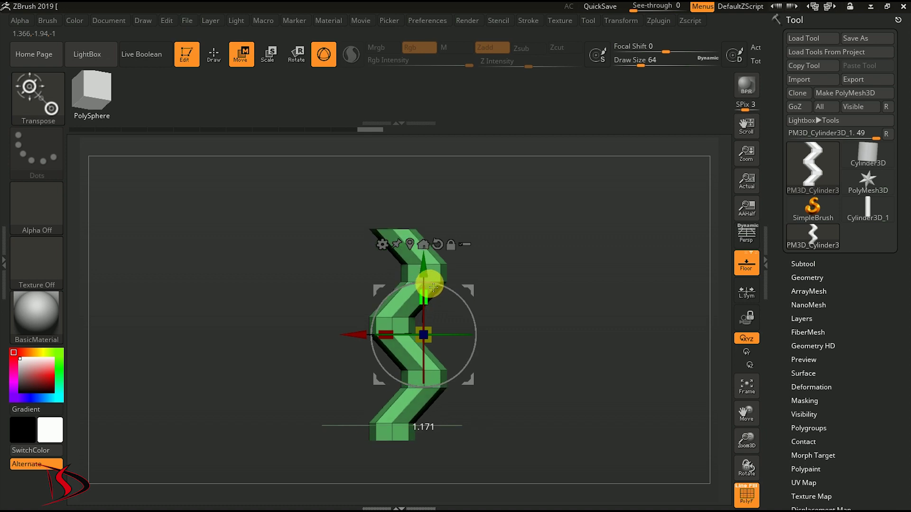
pyautogui.hotkey('ctrl', 'z')
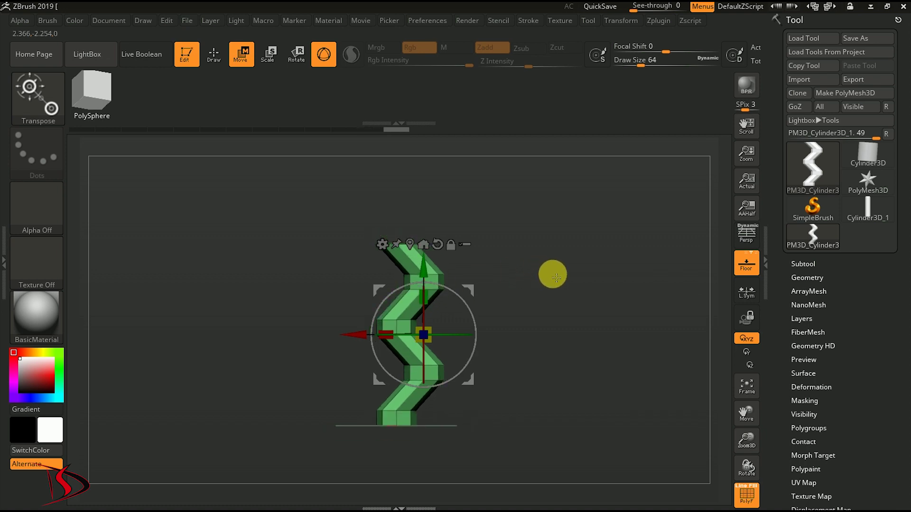
# Step: Turn the view to see the strand edge-on, zoom in, and return to the Standard brush
pyautogui.moveTo(565, 277); pyautogui.dragTo(591, 276)
pyautogui.keyDown('ctrl'); pyautogui.moveTo(595, 272); pyautogui.dragTo(620, 294, button='right'); pyautogui.keyUp('ctrl')
pyautogui.keyDown('alt'); pyautogui.moveTo(622, 296); pyautogui.dragTo(606, 291); pyautogui.keyUp('alt')
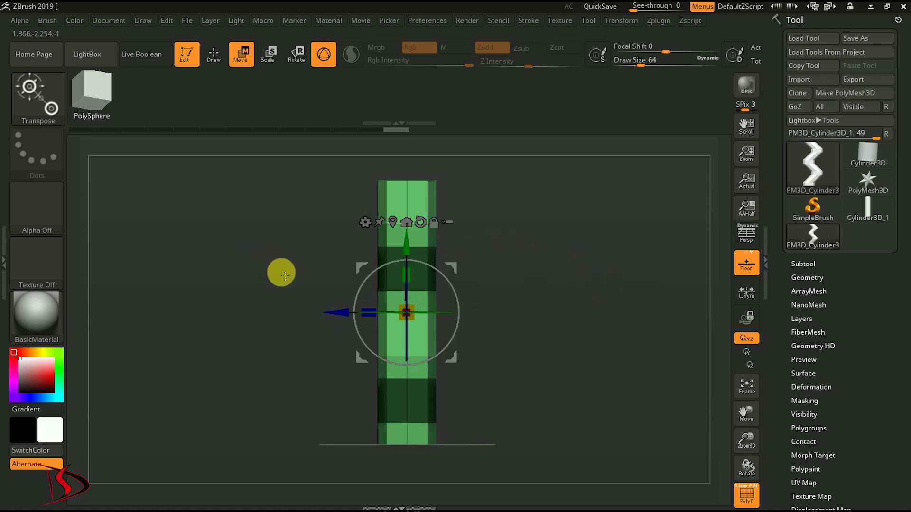
pyautogui.click(214, 54)
pyautogui.click(38, 97)
# Step: Mask alternating bands of the side-on column and shift the unmasked sections sideways
pyautogui.click(203, 138)
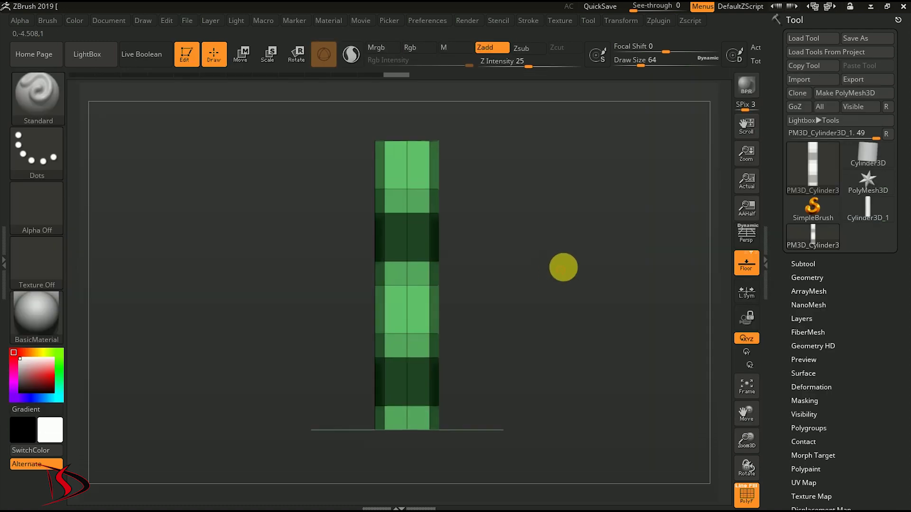
pyautogui.moveTo(335, 199)
pyautogui.keyDown('ctrl'); pyautogui.mouseDown()
pyautogui.moveTo(482, 240)
pyautogui.moveTo(494, 234)
pyautogui.mouseUp(); pyautogui.keyUp('ctrl')
pyautogui.keyDown('ctrl'); pyautogui.moveTo(541, 208); pyautogui.dragTo(528, 267); pyautogui.keyUp('ctrl')
pyautogui.keyDown('ctrl'); pyautogui.moveTo(344, 198); pyautogui.dragTo(471, 229); pyautogui.keyUp('ctrl')
pyautogui.moveTo(361, 268)
pyautogui.keyDown('ctrl'); pyautogui.mouseDown()
pyautogui.moveTo(392, 297)
pyautogui.moveTo(463, 306)
pyautogui.mouseUp(); pyautogui.keyUp('ctrl')
pyautogui.keyDown('ctrl'); pyautogui.moveTo(352, 351); pyautogui.dragTo(463, 377); pyautogui.keyUp('ctrl')
pyautogui.keyDown('ctrl'); pyautogui.moveTo(374, 426); pyautogui.dragTo(458, 444); pyautogui.keyUp('ctrl')
pyautogui.keyDown('alt'); pyautogui.moveTo(553, 402); pyautogui.dragTo(549, 382); pyautogui.keyUp('alt')
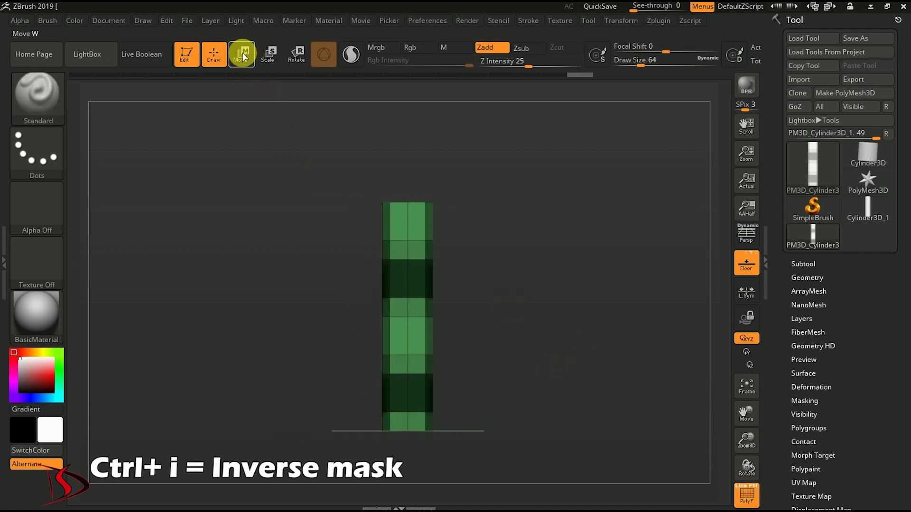
pyautogui.click(242, 54)
pyautogui.moveTo(366, 320)
pyautogui.mouseDown()
pyautogui.moveTo(352, 315)
pyautogui.moveTo(378, 321)
pyautogui.mouseUp()
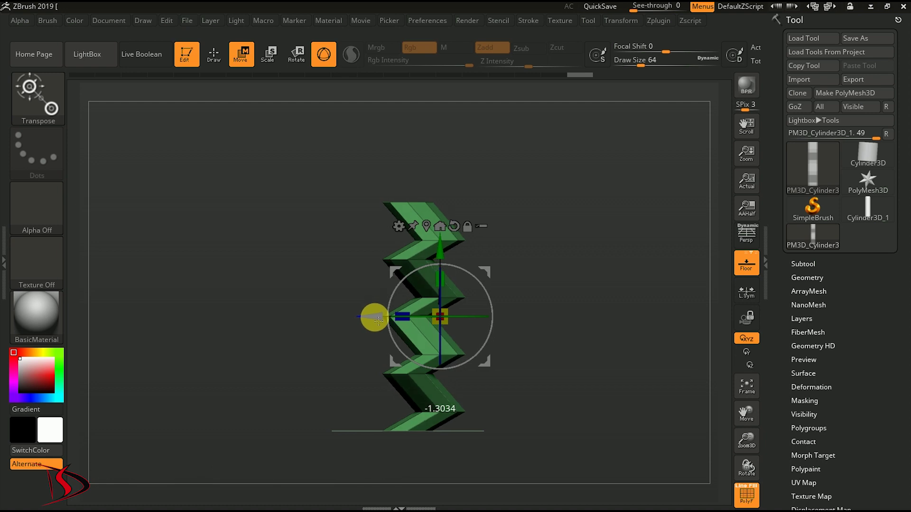
# Step: Widen the second zigzag offset and nudge the strand along its depth, checking from the side
pyautogui.moveTo(378, 320); pyautogui.dragTo(385, 316)
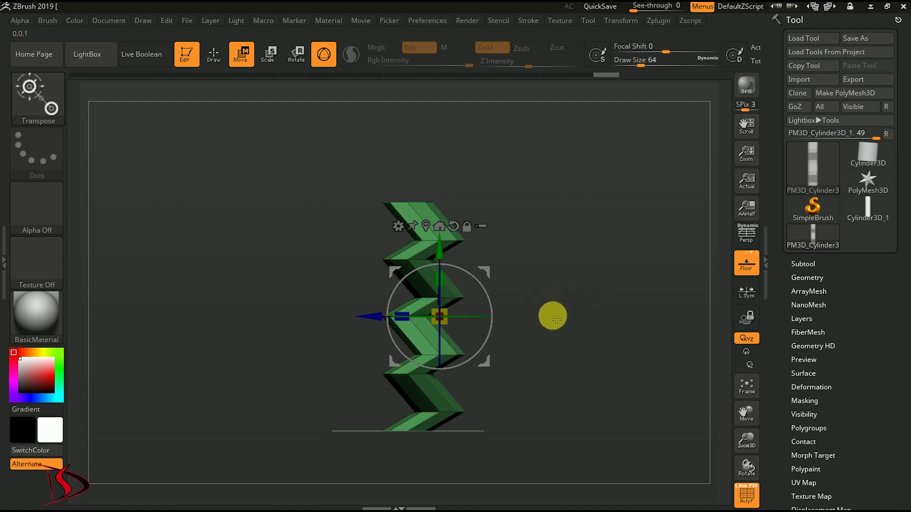
pyautogui.moveTo(374, 317); pyautogui.dragTo(378, 319)
pyautogui.moveTo(579, 277); pyautogui.dragTo(616, 237)
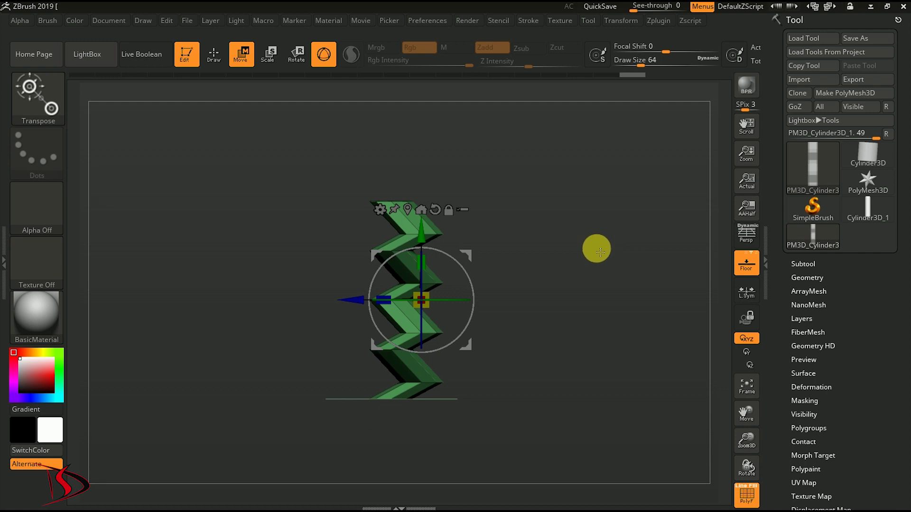
pyautogui.moveTo(595, 257); pyautogui.dragTo(584, 284)
pyautogui.moveTo(355, 300); pyautogui.dragTo(349, 296)
pyautogui.moveTo(597, 246)
pyautogui.mouseDown()
pyautogui.moveTo(571, 269)
pyautogui.moveTo(609, 270)
pyautogui.moveTo(580, 264)
pyautogui.mouseUp()
# Step: Select ZModeler and set the edge action to Insert with Multiple EdgeLoops
pyautogui.click(47, 112)
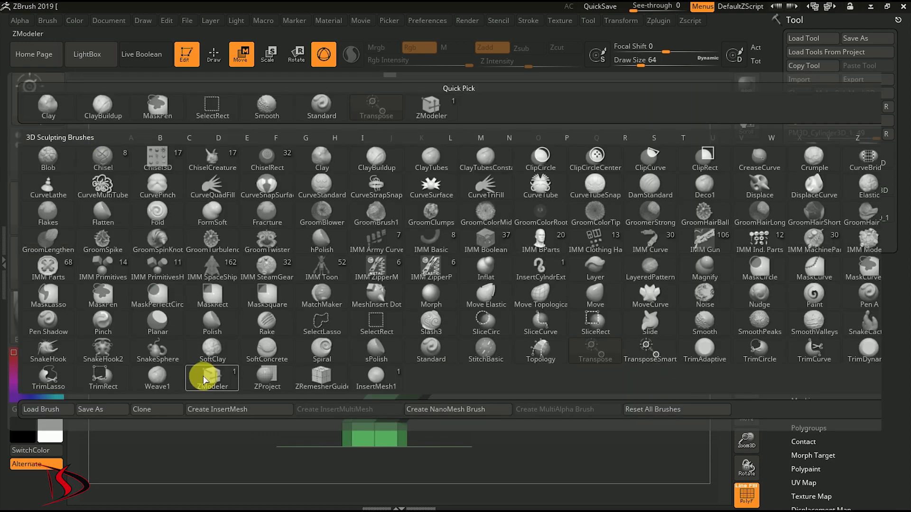
pyautogui.click(203, 349)
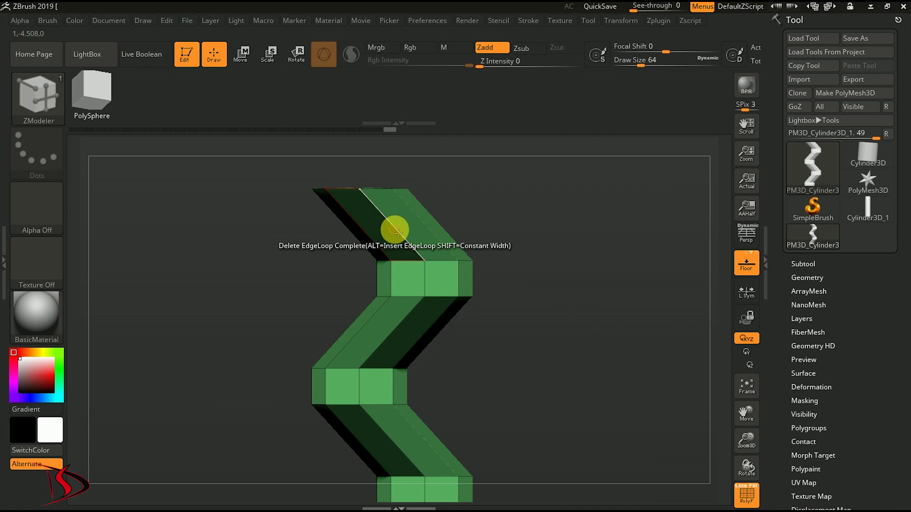
pyautogui.press('space')
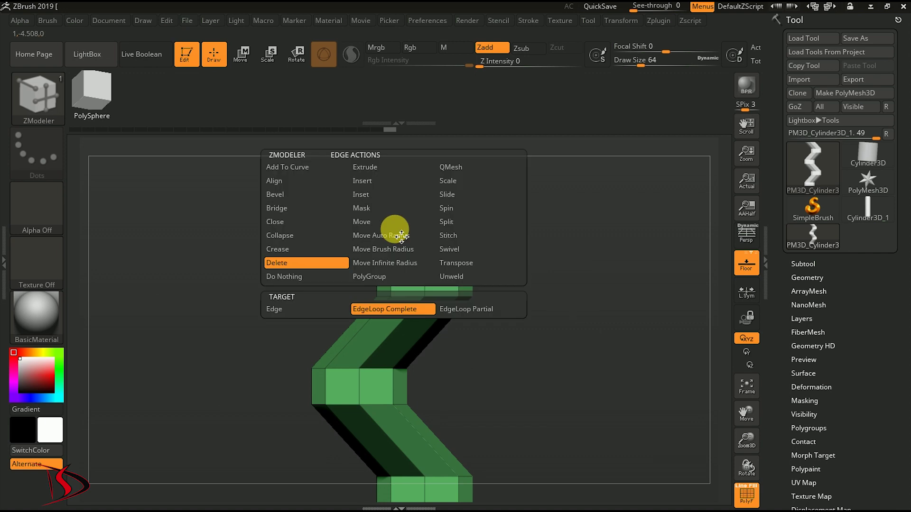
pyautogui.click(373, 183)
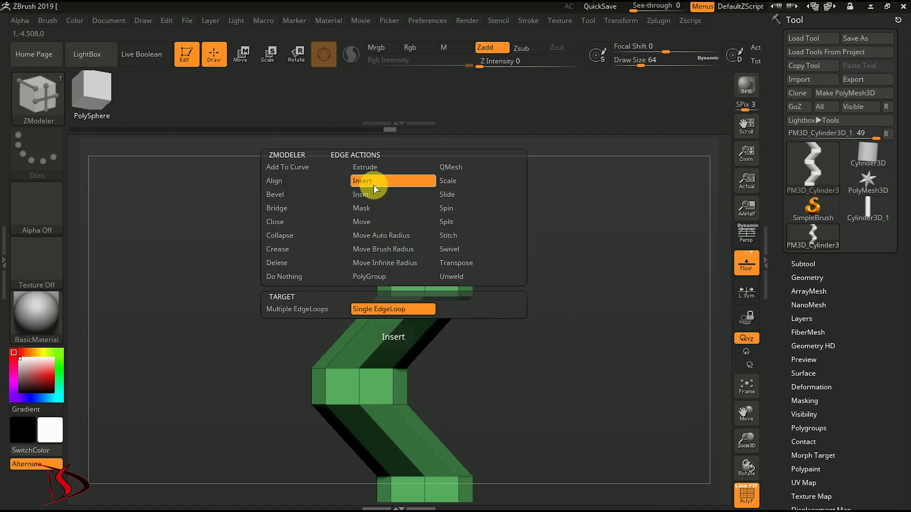
pyautogui.click(314, 307)
# Step: Add edge loops through the slanted segments and merge the strand into one polygroup
pyautogui.moveTo(597, 244); pyautogui.dragTo(402, 240)
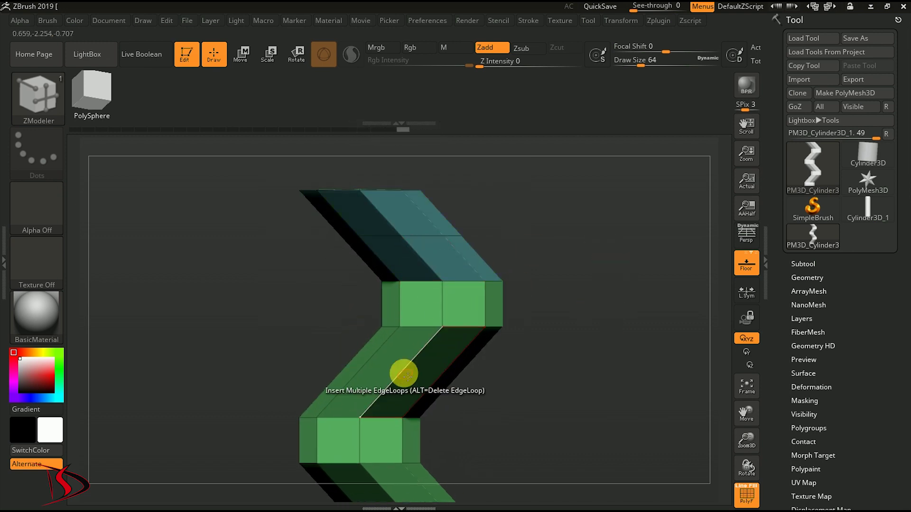
pyautogui.moveTo(563, 400); pyautogui.dragTo(462, 390)
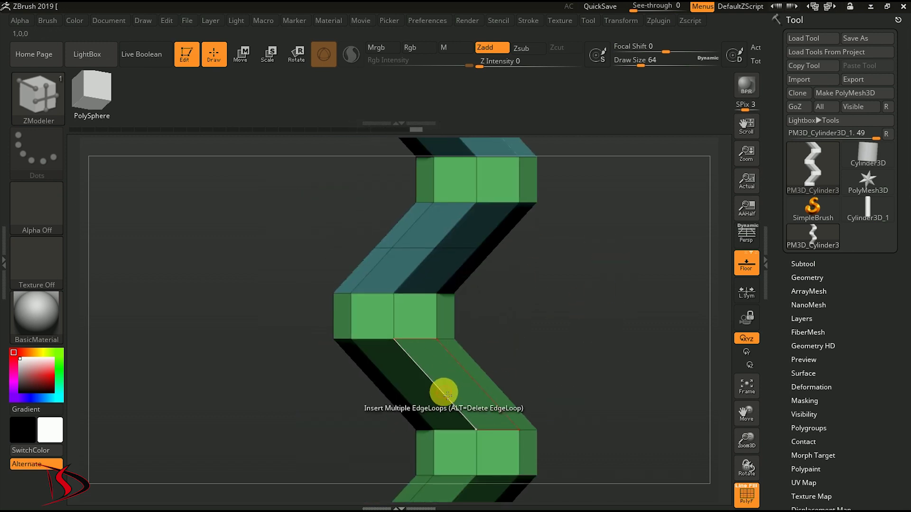
pyautogui.moveTo(633, 417); pyautogui.dragTo(483, 362)
pyautogui.moveTo(626, 401); pyautogui.dragTo(615, 316)
pyautogui.hotkey('ctrl', 'w')
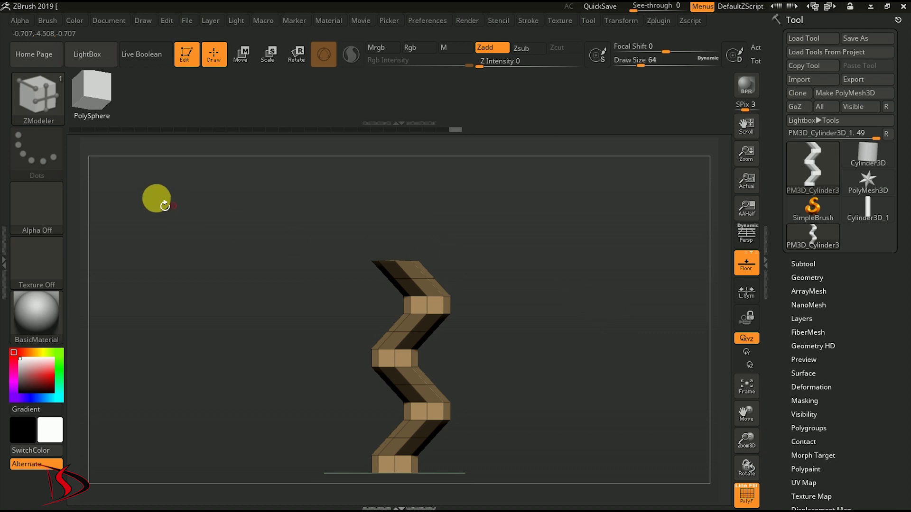
# Step: Switch to the Standard brush in Move mode and zoom in on the tan zigzag strand
pyautogui.click(53, 99)
pyautogui.click(376, 124)
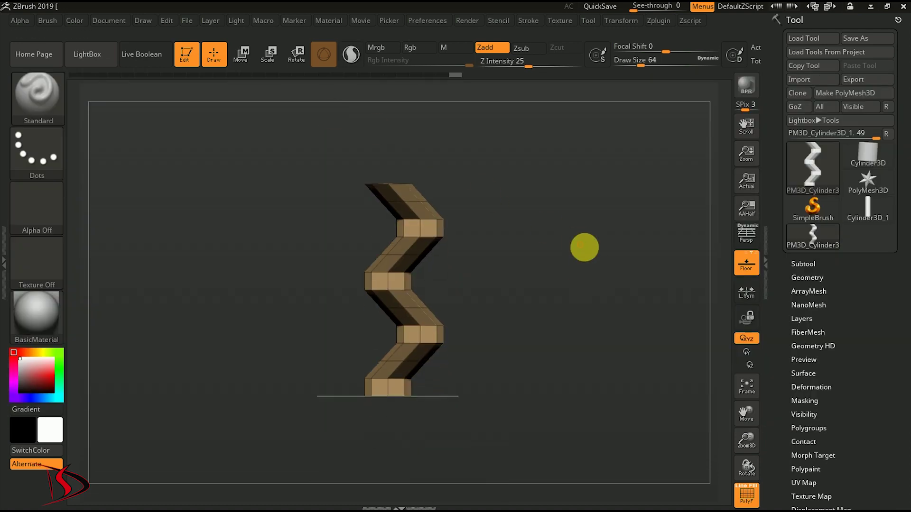
pyautogui.click(244, 57)
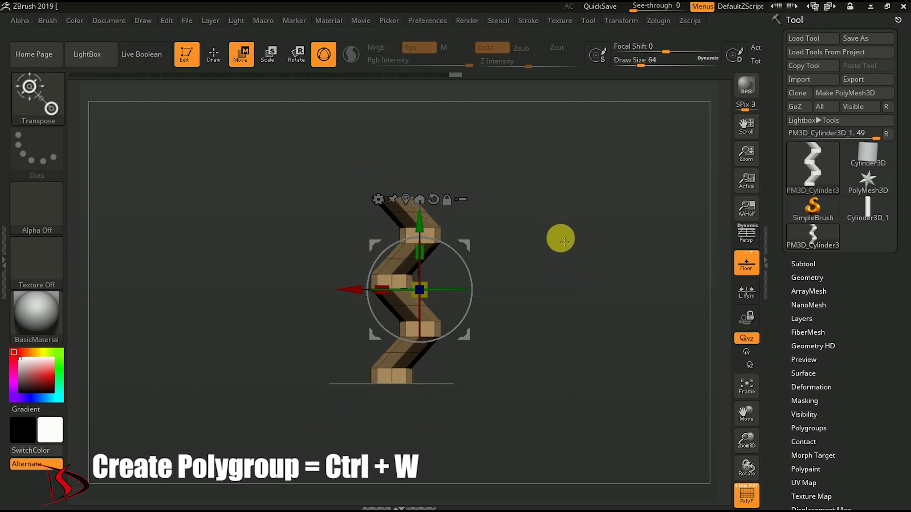
pyautogui.keyDown('alt'); pyautogui.moveTo(556, 258); pyautogui.dragTo(574, 295); pyautogui.keyUp('alt')
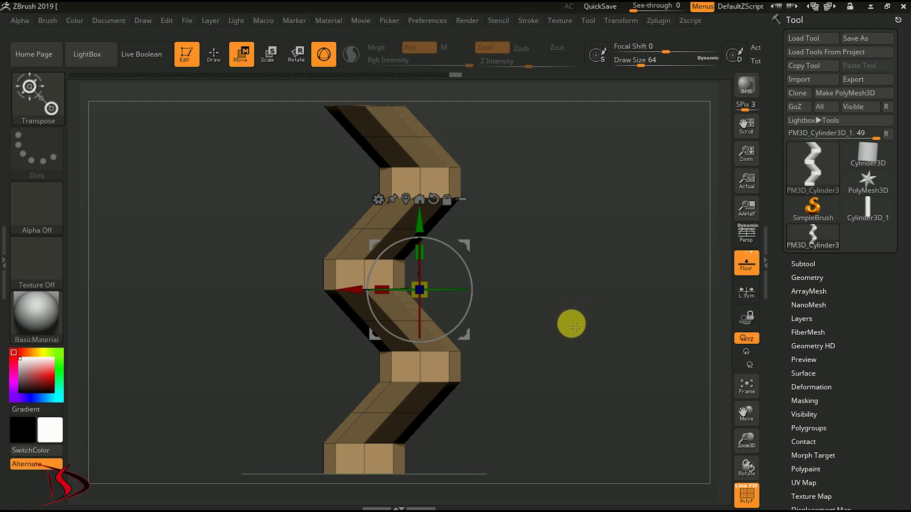
# Step: Duplicate the strand from its lower block and lift the copy upward, viewed from the front
pyautogui.moveTo(418, 222); pyautogui.dragTo(428, 192)
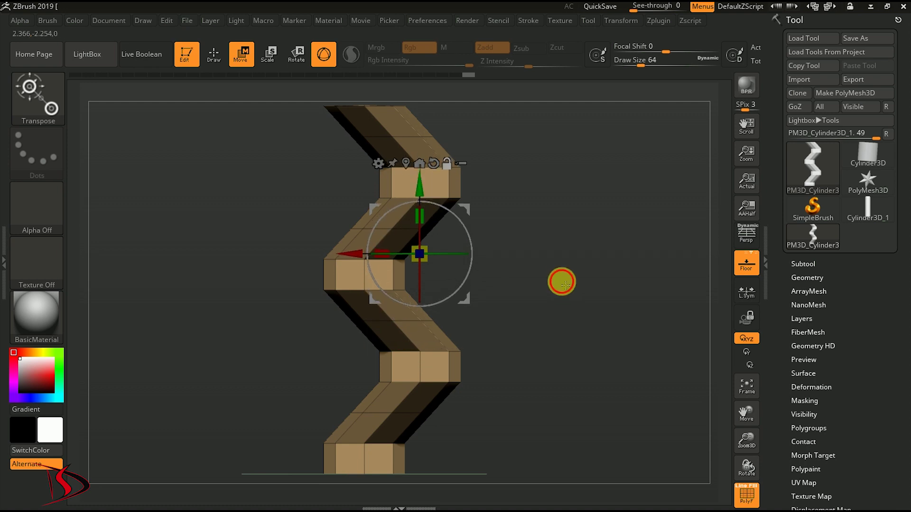
pyautogui.keyDown('ctrl'); pyautogui.moveTo(567, 289); pyautogui.dragTo(565, 263, button='right'); pyautogui.keyUp('ctrl')
pyautogui.click(422, 358)
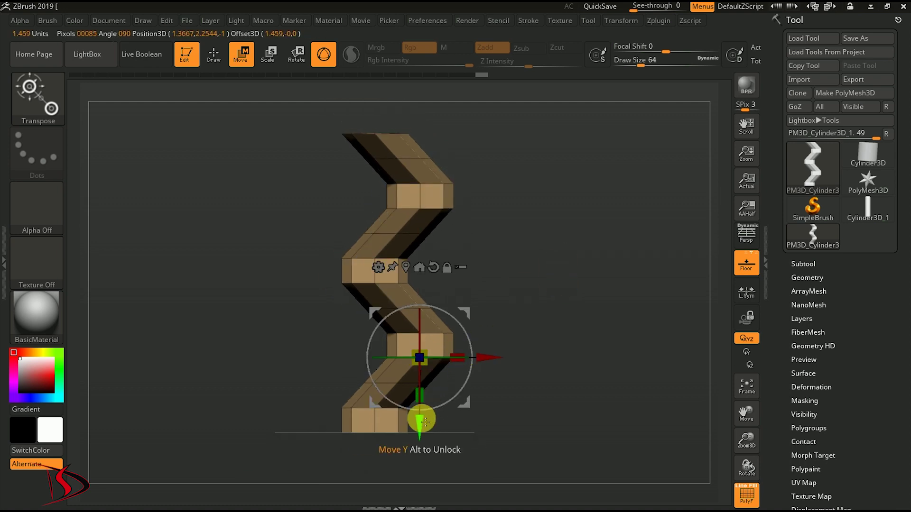
pyautogui.press('ctrl')
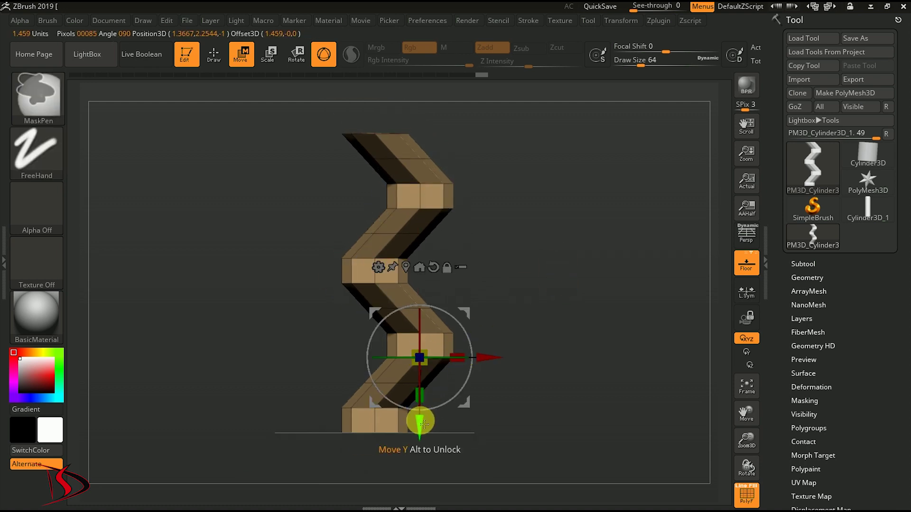
pyautogui.keyDown('ctrl'); pyautogui.keyDown('alt'); pyautogui.moveTo(422, 426); pyautogui.dragTo(429, 377); pyautogui.keyUp('alt'); pyautogui.keyUp('ctrl')
pyautogui.moveTo(607, 301)
pyautogui.keyDown('alt'); pyautogui.mouseDown()
pyautogui.moveTo(605, 360)
pyautogui.moveTo(600, 372)
pyautogui.moveTo(594, 366)
pyautogui.moveTo(614, 360)
pyautogui.moveTo(632, 370)
pyautogui.moveTo(615, 365)
pyautogui.moveTo(626, 364)
pyautogui.mouseUp(); pyautogui.keyUp('alt')
pyautogui.keyDown('alt'); pyautogui.moveTo(626, 365); pyautogui.dragTo(656, 347); pyautogui.keyUp('alt')
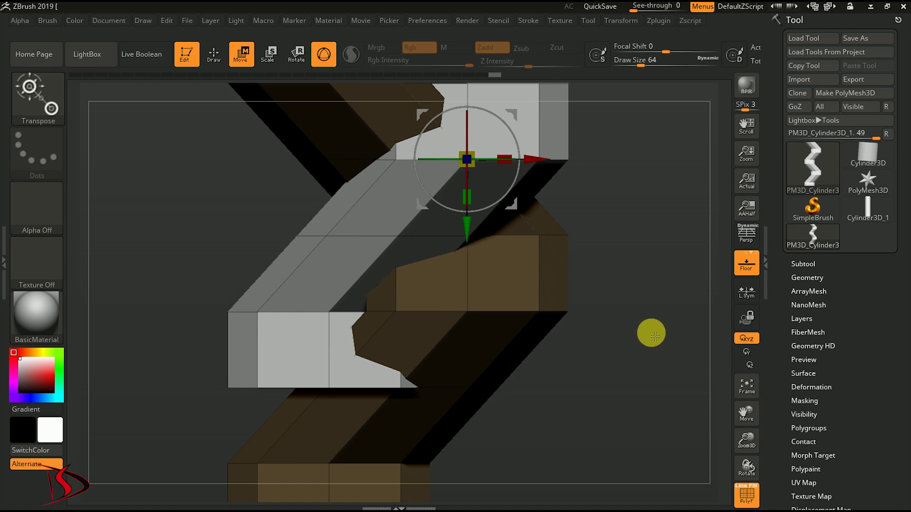
# Step: Drag another strand copy upward along the Y axis so three strands interlock in a column
pyautogui.keyDown('alt'); pyautogui.moveTo(654, 335); pyautogui.dragTo(639, 245); pyautogui.keyUp('alt')
pyautogui.keyDown('alt'); pyautogui.moveTo(638, 263); pyautogui.dragTo(617, 450); pyautogui.keyUp('alt')
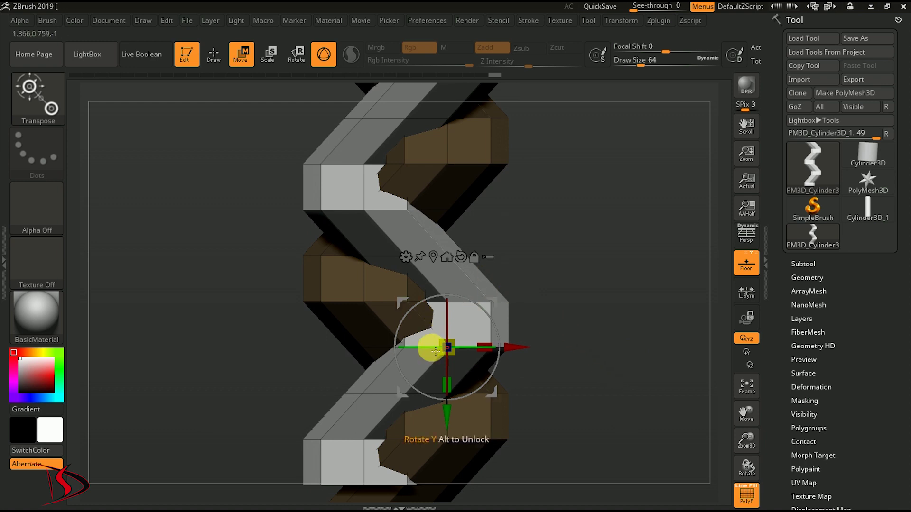
pyautogui.moveTo(447, 417); pyautogui.dragTo(450, 327)
pyautogui.keyDown('alt'); pyautogui.moveTo(643, 329); pyautogui.dragTo(663, 338); pyautogui.keyUp('alt')
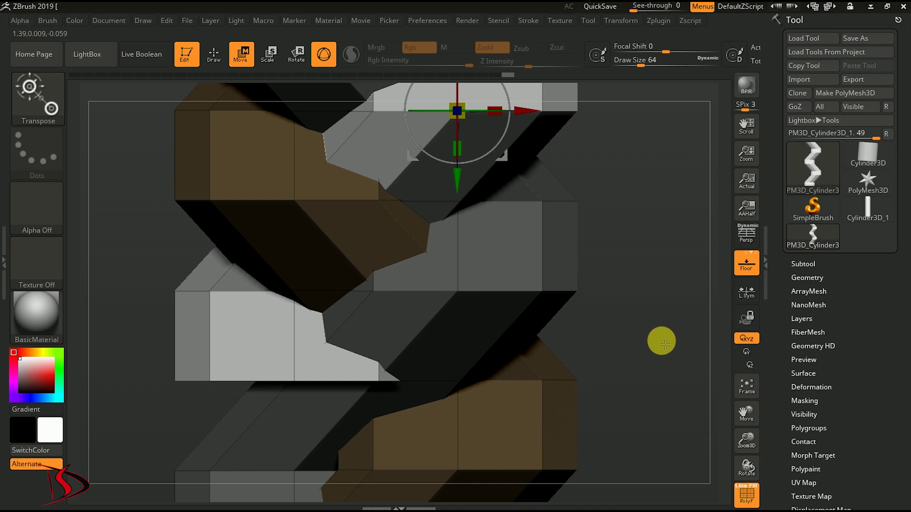
pyautogui.keyDown('alt'); pyautogui.moveTo(663, 343); pyautogui.dragTo(616, 342); pyautogui.keyUp('alt')
pyautogui.moveTo(588, 249)
pyautogui.keyDown('alt'); pyautogui.mouseDown()
pyautogui.moveTo(578, 228)
pyautogui.moveTo(594, 260)
pyautogui.moveTo(605, 256)
pyautogui.moveTo(638, 291)
pyautogui.mouseUp(); pyautogui.keyUp('alt')
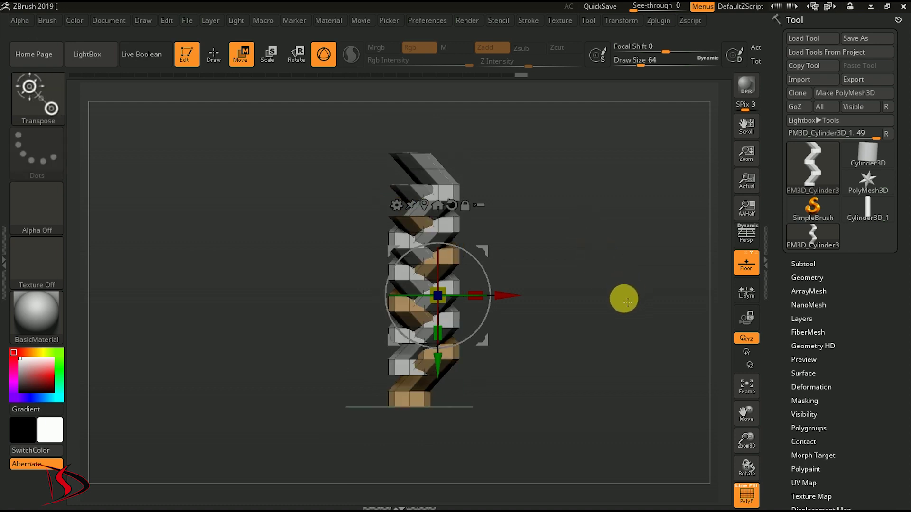
# Step: Apply Polygroups > Auto Groups so each braid strand gets its own colour group
pyautogui.moveTo(890, 315); pyautogui.dragTo(898, 243)
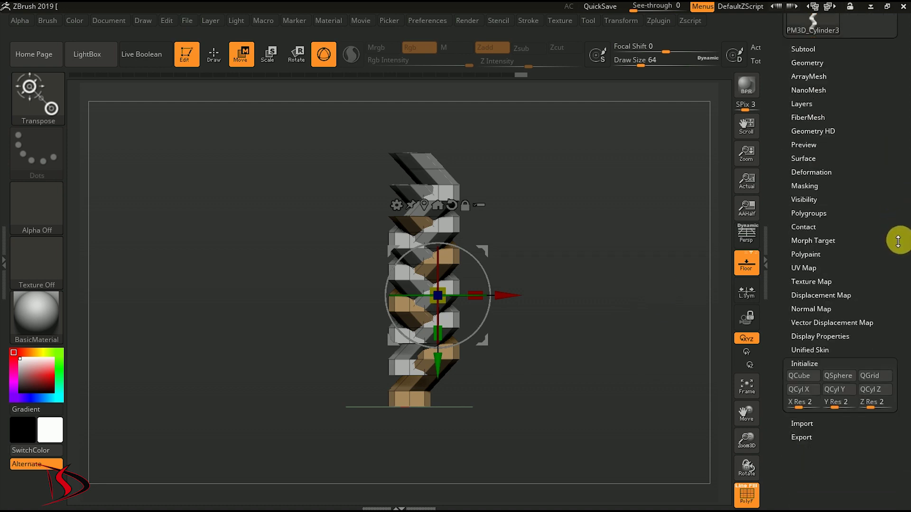
pyautogui.click(848, 200)
pyautogui.click(835, 186)
pyautogui.click(828, 226)
pyautogui.click(808, 238)
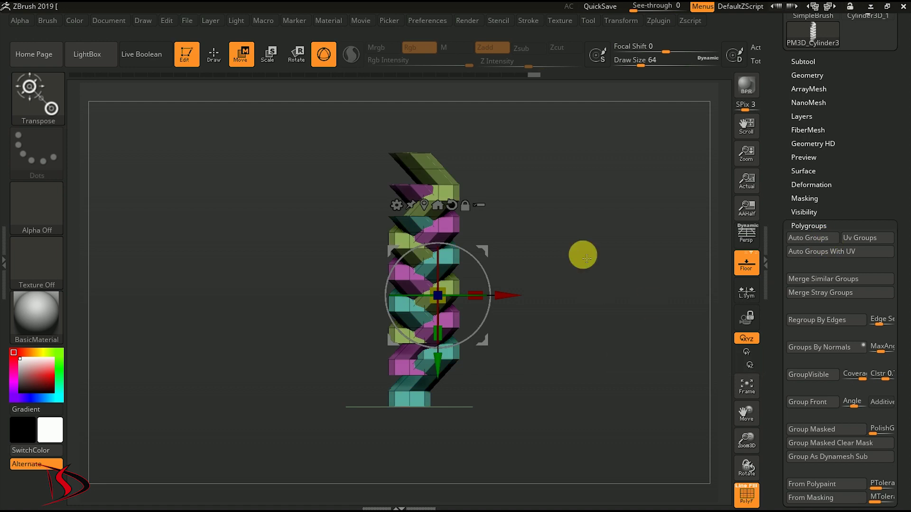
pyautogui.moveTo(595, 270); pyautogui.dragTo(616, 269)
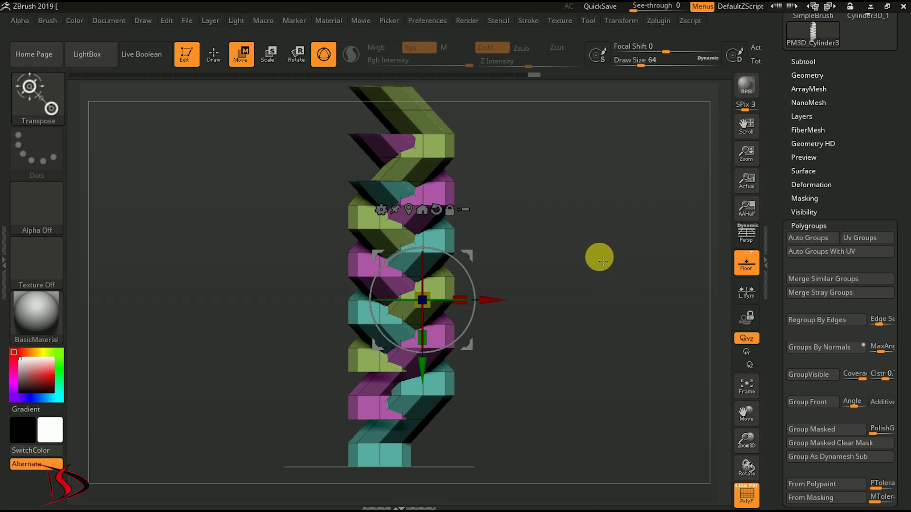
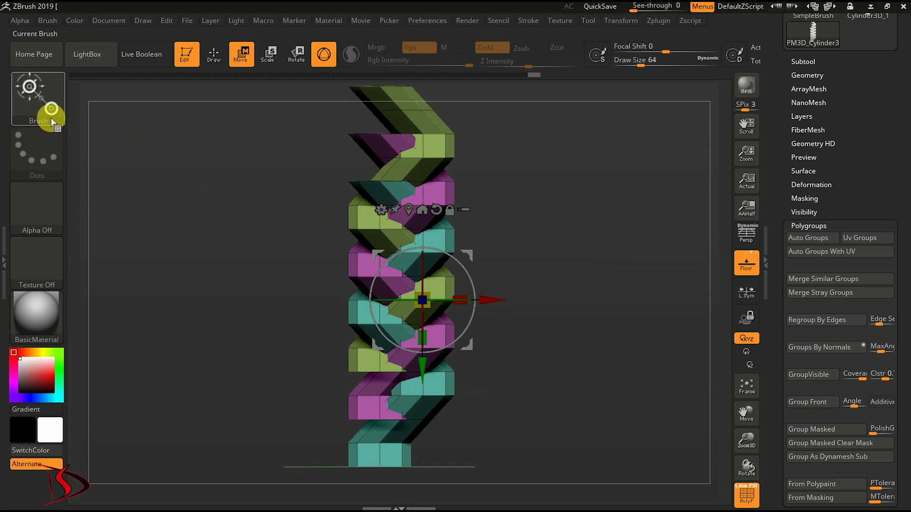
# Step: With the Standard brush, SelectRect over the braid's middle to hide its top and bottom
pyautogui.click(281, 110)
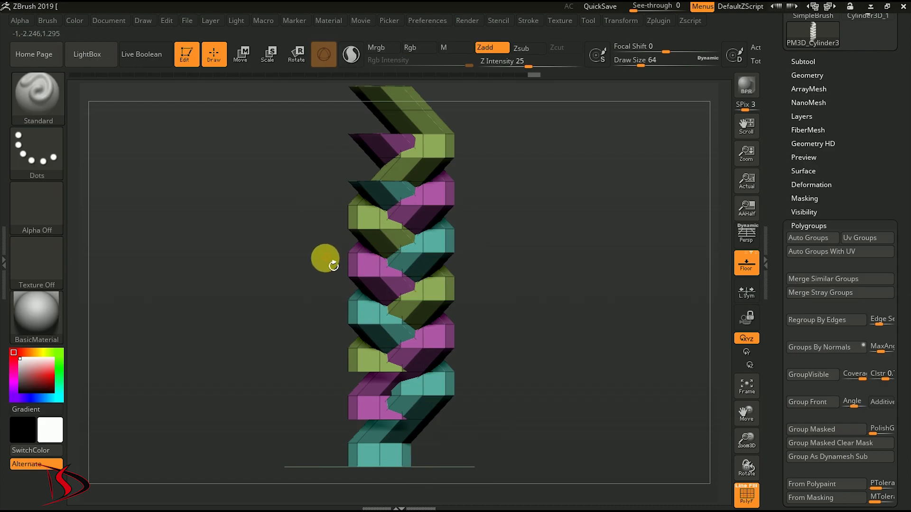
pyautogui.moveTo(288, 194)
pyautogui.keyDown('ctrl'); pyautogui.keyDown('shift'); pyautogui.mouseDown()
pyautogui.moveTo(520, 335)
pyautogui.moveTo(544, 373)
pyautogui.mouseUp(); pyautogui.keyUp('shift'); pyautogui.keyUp('ctrl')
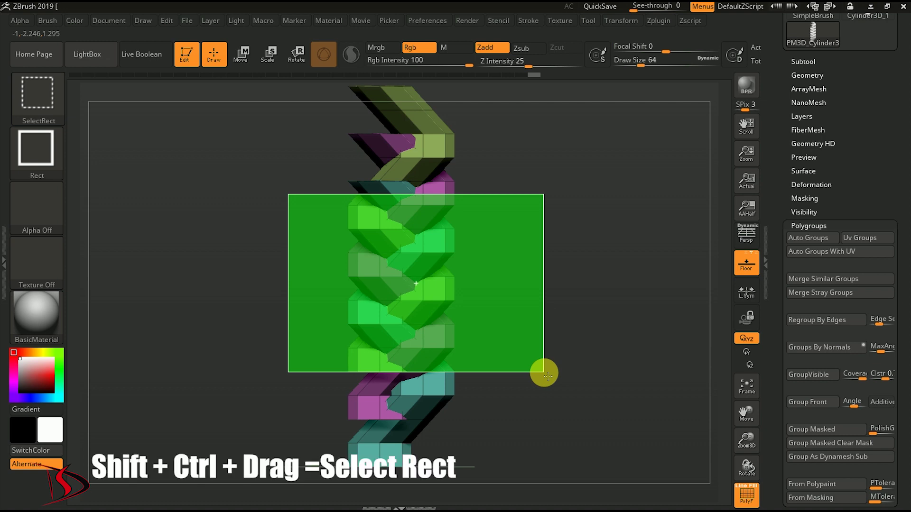
pyautogui.keyDown('ctrl'); pyautogui.keyDown('shift'); pyautogui.moveTo(544, 373); pyautogui.dragTo(546, 359); pyautogui.keyUp('shift'); pyautogui.keyUp('ctrl')
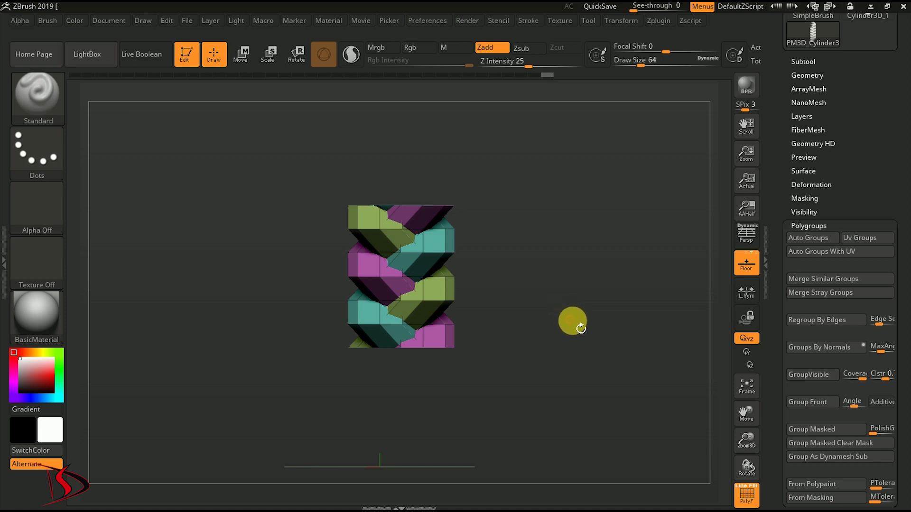
# Step: Split the hidden braid ends into their own subtool and delete that subtool
pyautogui.click(860, 61)
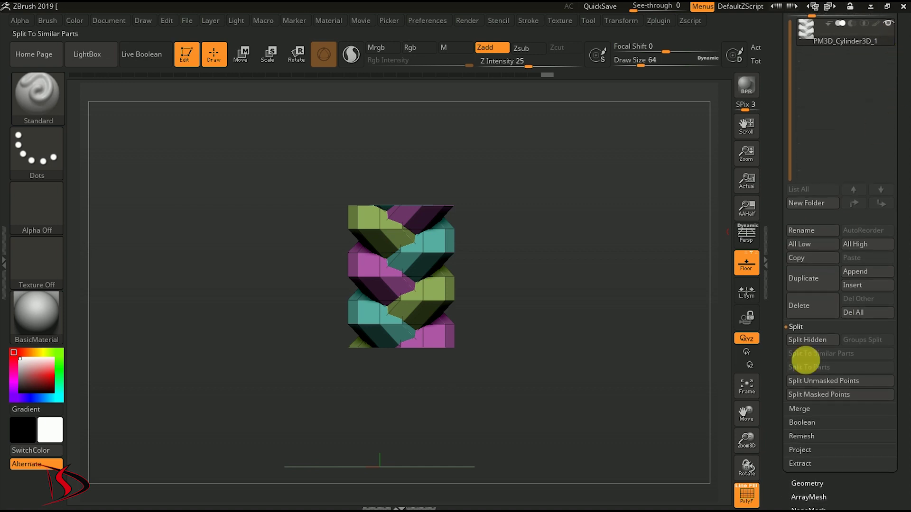
pyautogui.click(824, 340)
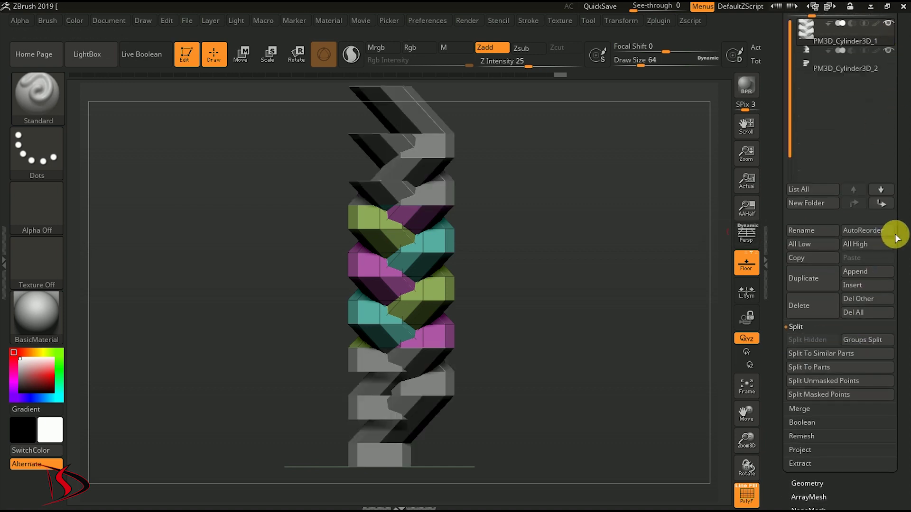
pyautogui.moveTo(895, 227); pyautogui.dragTo(895, 285)
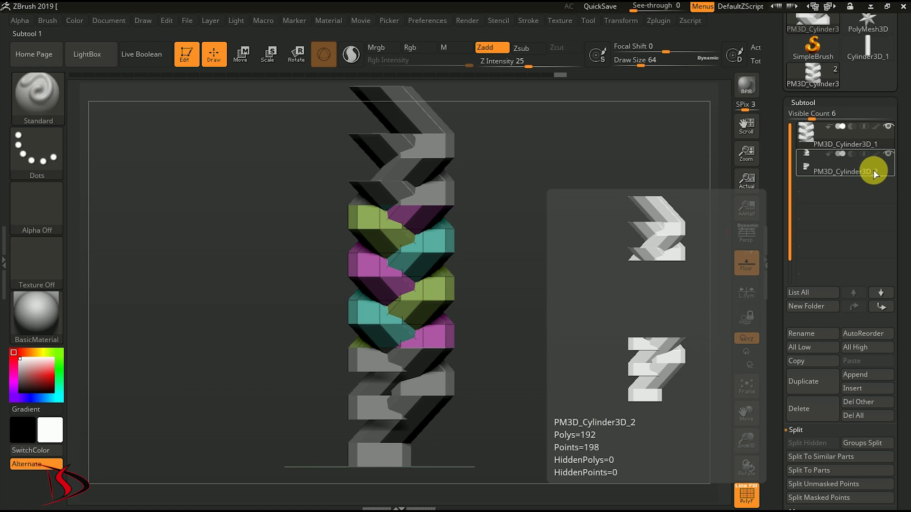
pyautogui.click(873, 170)
pyautogui.click(810, 408)
pyautogui.press('Return')
# Step: Move the remaining braid section down so it rests on the floor line
pyautogui.keyDown('alt'); pyautogui.moveTo(589, 273); pyautogui.dragTo(591, 232); pyautogui.keyUp('alt')
pyautogui.click(746, 238)
pyautogui.click(747, 240)
pyautogui.keyDown('alt'); pyautogui.moveTo(646, 285); pyautogui.dragTo(646, 311); pyautogui.keyUp('alt')
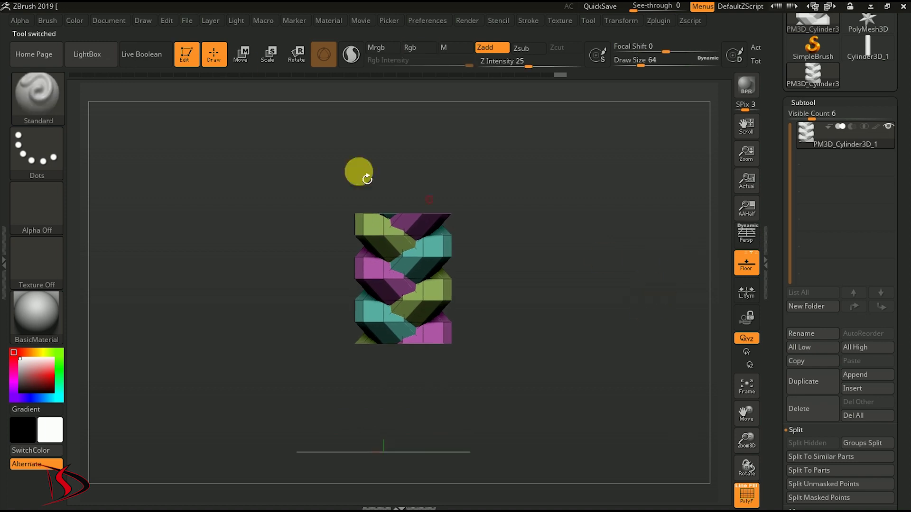
pyautogui.click(242, 55)
pyautogui.keyDown('alt'); pyautogui.moveTo(617, 281); pyautogui.dragTo(557, 295); pyautogui.keyUp('alt')
pyautogui.moveTo(426, 375); pyautogui.dragTo(425, 348)
pyautogui.keyDown('alt'); pyautogui.moveTo(590, 282); pyautogui.dragTo(613, 324); pyautogui.keyUp('alt')
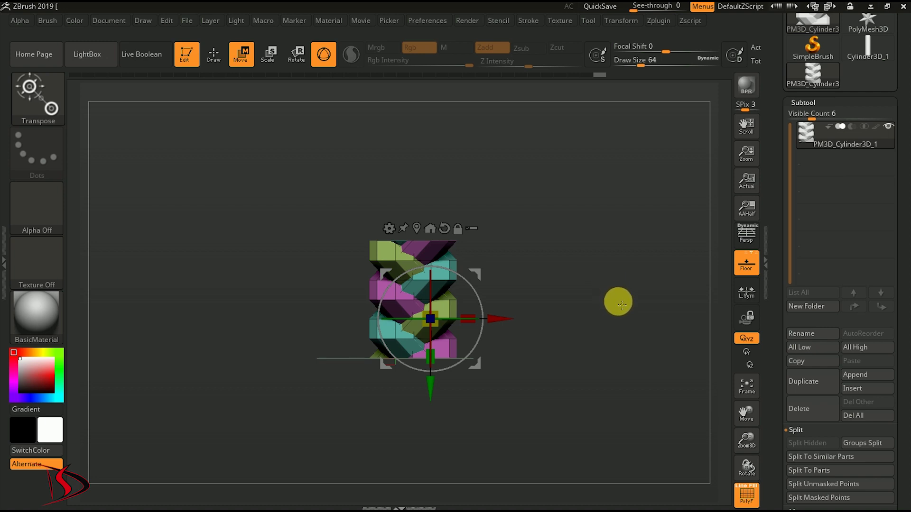
# Step: Turn off perspective, return to the front view and reselect the Standard brush
pyautogui.keyDown('ctrl'); pyautogui.moveTo(622, 308); pyautogui.dragTo(621, 331, button='right'); pyautogui.keyUp('ctrl')
pyautogui.moveTo(614, 315); pyautogui.dragTo(665, 299)
pyautogui.click(747, 241)
pyautogui.moveTo(629, 258); pyautogui.dragTo(644, 282)
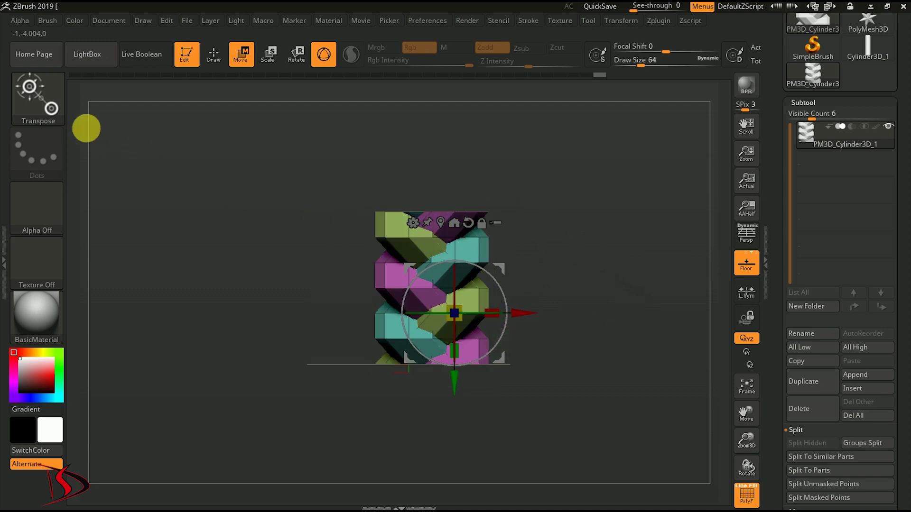
pyautogui.click(37, 98)
pyautogui.click(321, 111)
pyautogui.moveTo(641, 267)
pyautogui.keyDown('alt'); pyautogui.mouseDown()
pyautogui.moveTo(610, 259)
pyautogui.moveTo(618, 275)
pyautogui.mouseUp(); pyautogui.keyUp('alt')
# Step: Rename the braid subtool to 'Hair Brush'
pyautogui.click(800, 337)
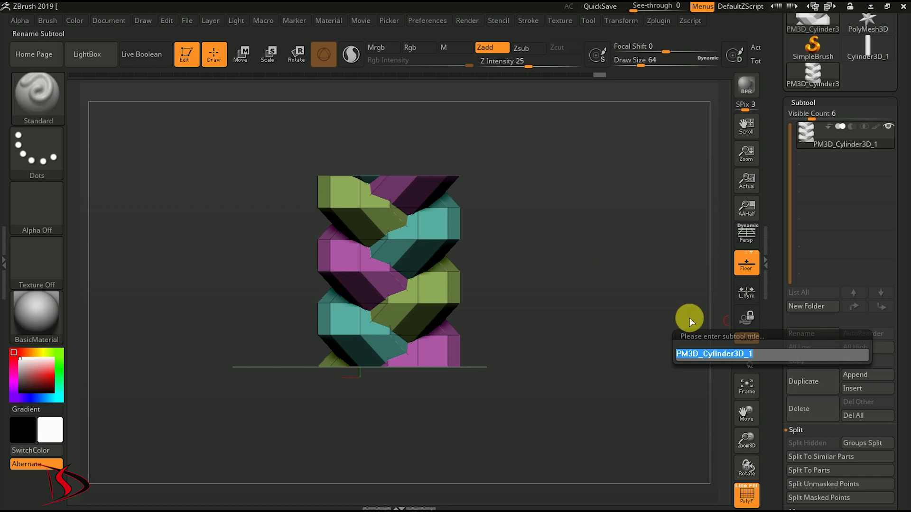
pyautogui.write('Hair Brush')
pyautogui.press('Return')
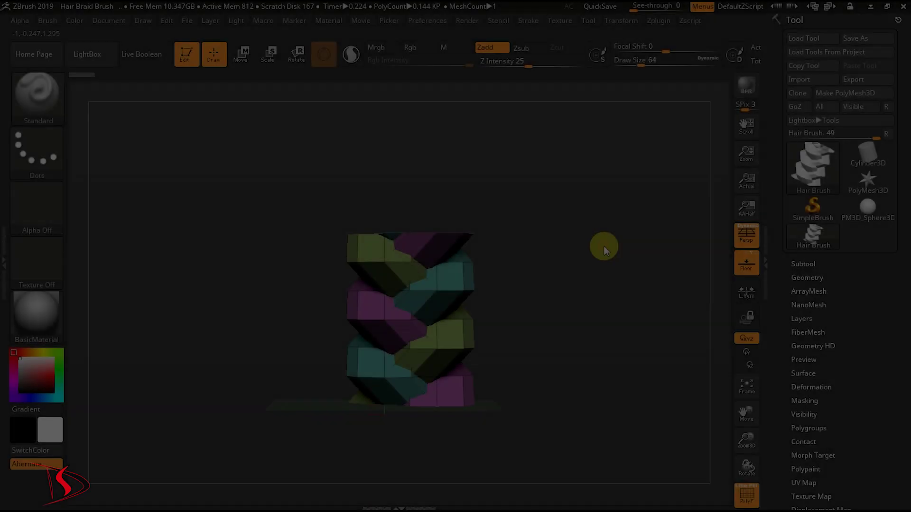
pyautogui.moveTo(604, 246)
pyautogui.keyDown('alt'); pyautogui.mouseDown()
pyautogui.moveTo(627, 273)
pyautogui.moveTo(612, 243)
pyautogui.mouseUp(); pyautogui.keyUp('alt')
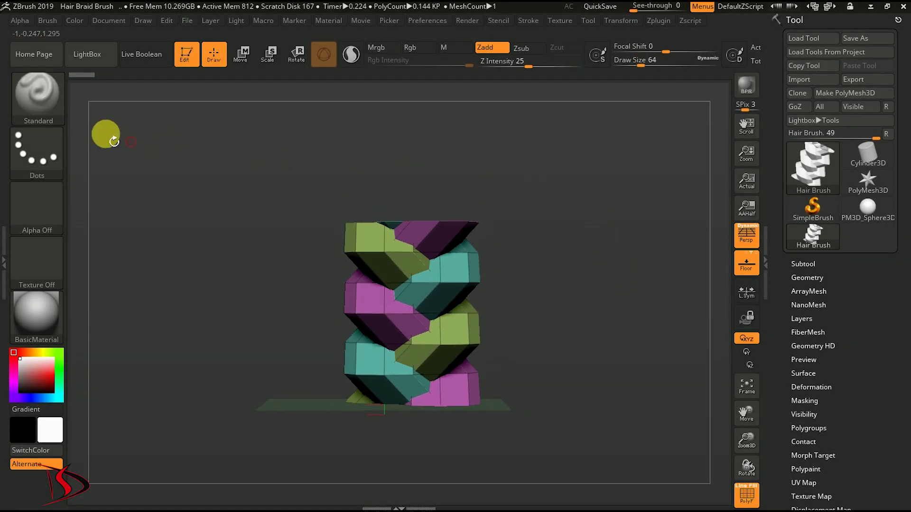
# Step: Try Create InsertMesh from the braid in the Brush palette
pyautogui.click(61, 110)
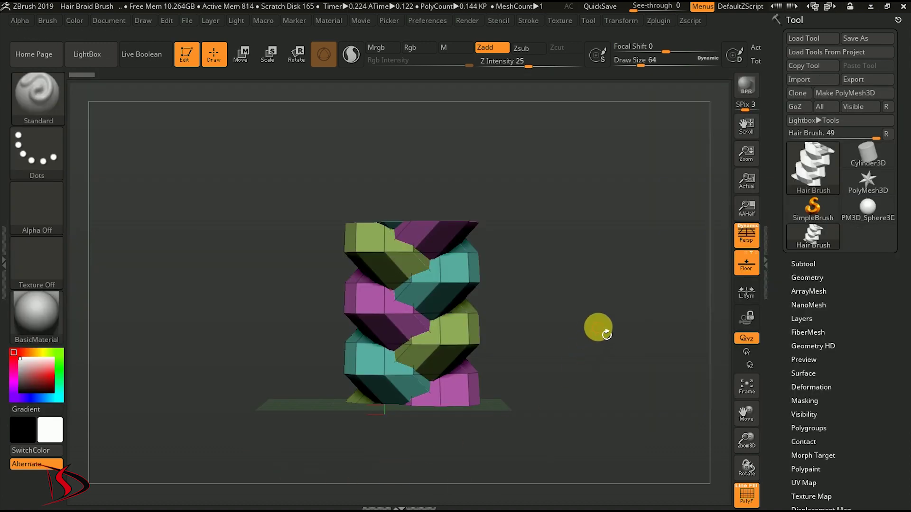
pyautogui.moveTo(598, 327)
pyautogui.keyDown('alt'); pyautogui.mouseDown()
pyautogui.moveTo(605, 336)
pyautogui.moveTo(647, 304)
pyautogui.mouseUp(); pyautogui.keyUp('alt')
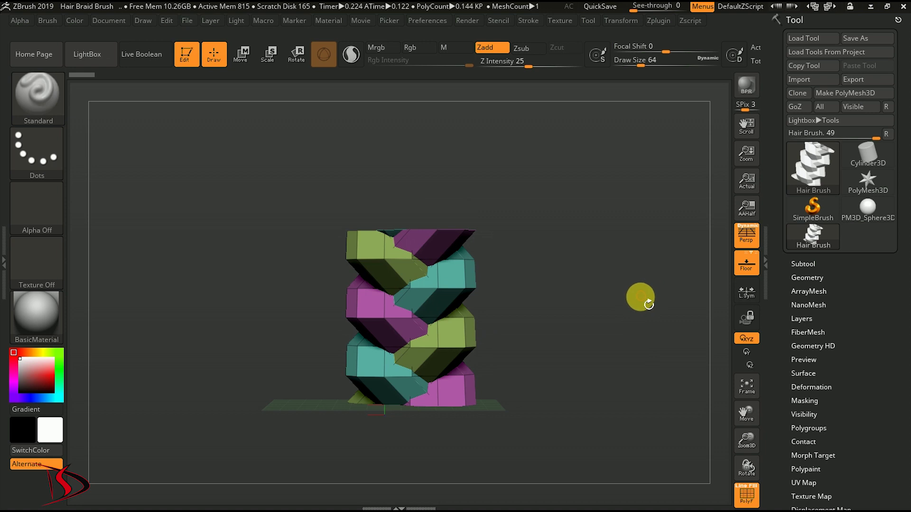
pyautogui.click(38, 102)
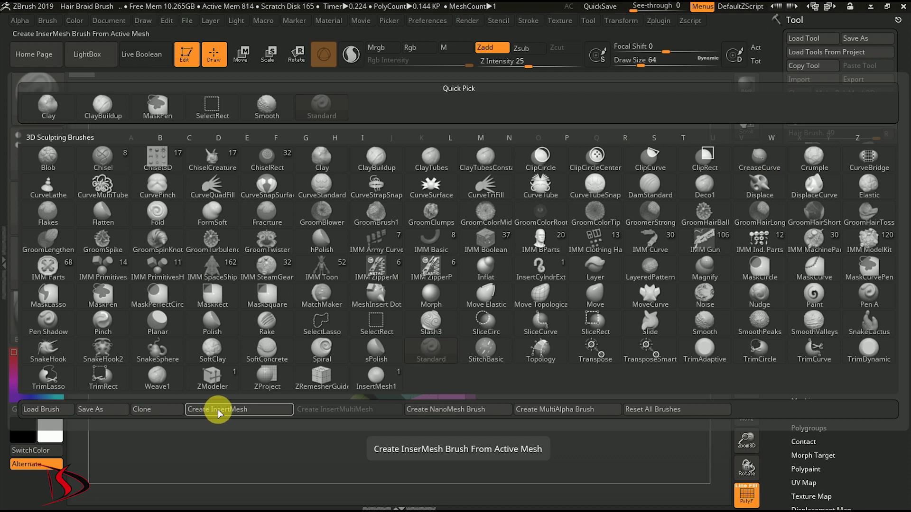
pyautogui.click(218, 410)
pyautogui.moveTo(586, 331)
pyautogui.mouseDown()
pyautogui.moveTo(605, 340)
pyautogui.moveTo(602, 321)
pyautogui.mouseUp()
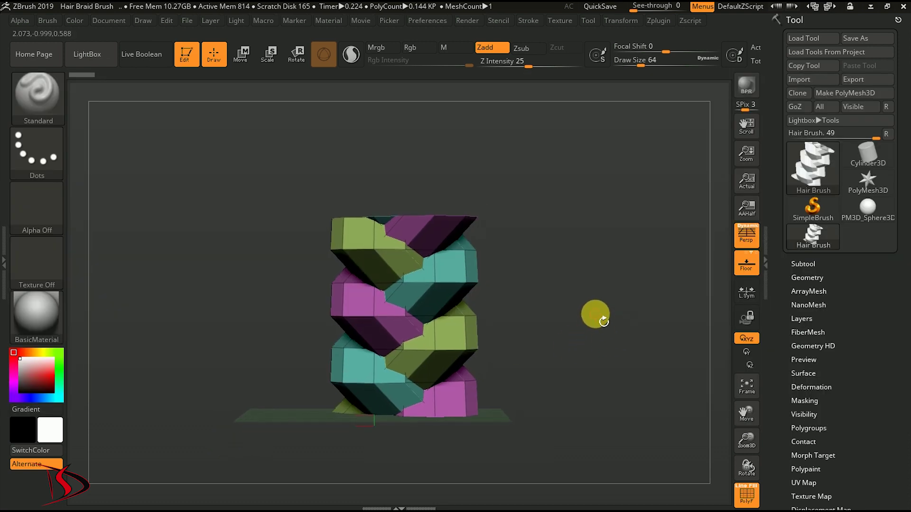
# Step: Run Polygroups > Auto Groups, then Ctrl+W to merge all strands into one purple polygroup
pyautogui.moveTo(888, 350); pyautogui.dragTo(890, 279)
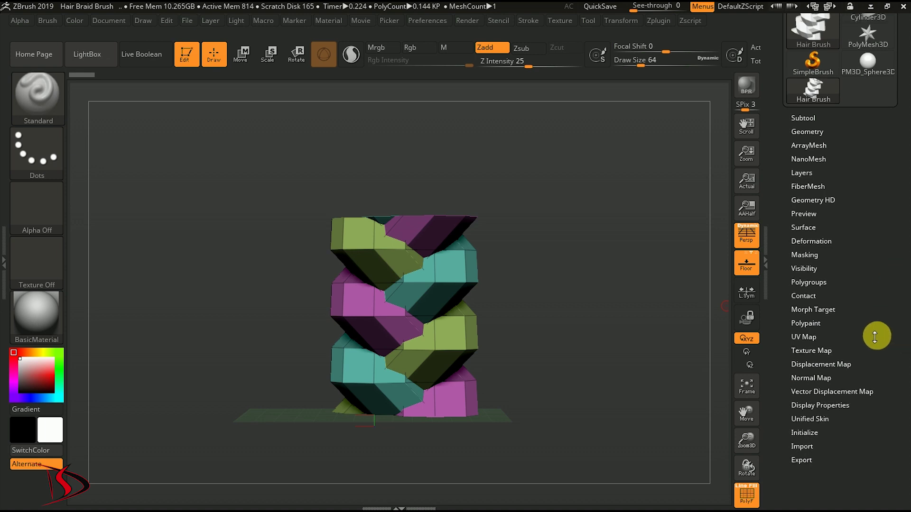
pyautogui.click(858, 290)
pyautogui.moveTo(878, 270); pyautogui.dragTo(881, 210)
pyautogui.click(828, 223)
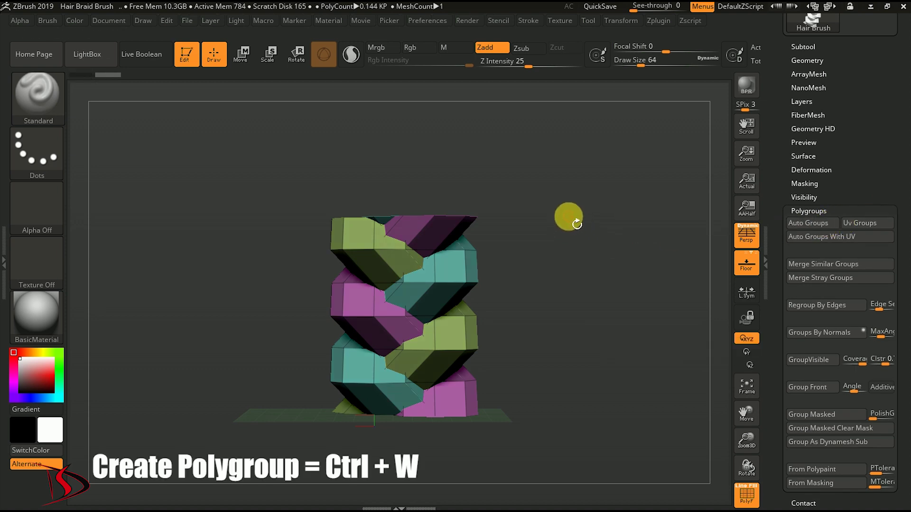
pyautogui.hotkey('ctrl', 'w')
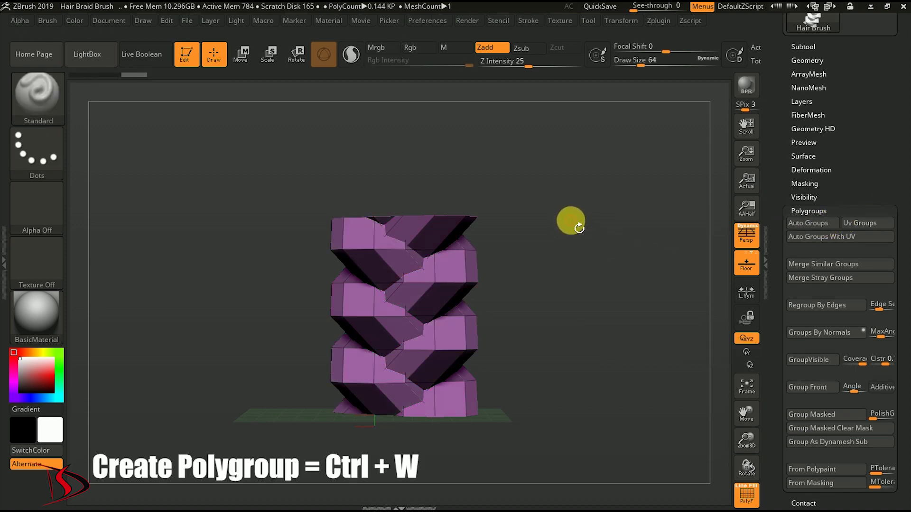
pyautogui.moveTo(571, 221); pyautogui.dragTo(650, 267)
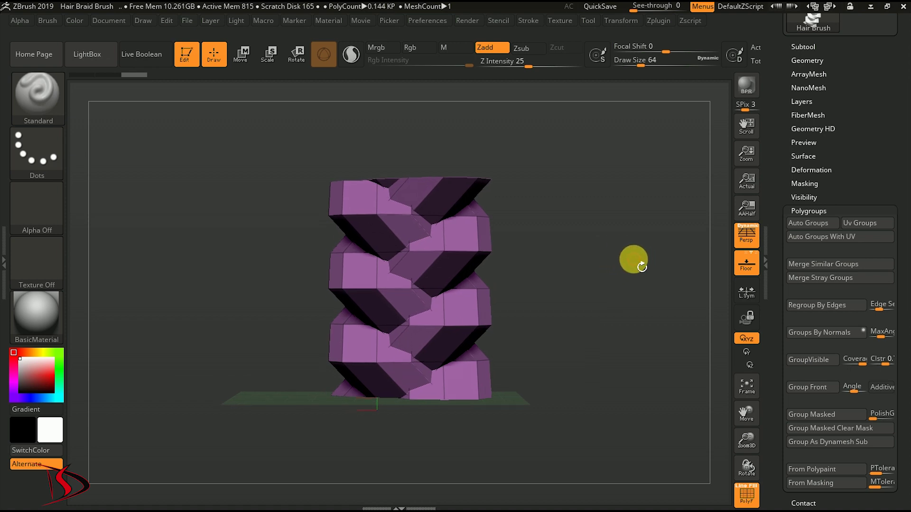
# Step: Create InsertMesh from the braid and choose New to make the Hair Brush brush
pyautogui.click(59, 107)
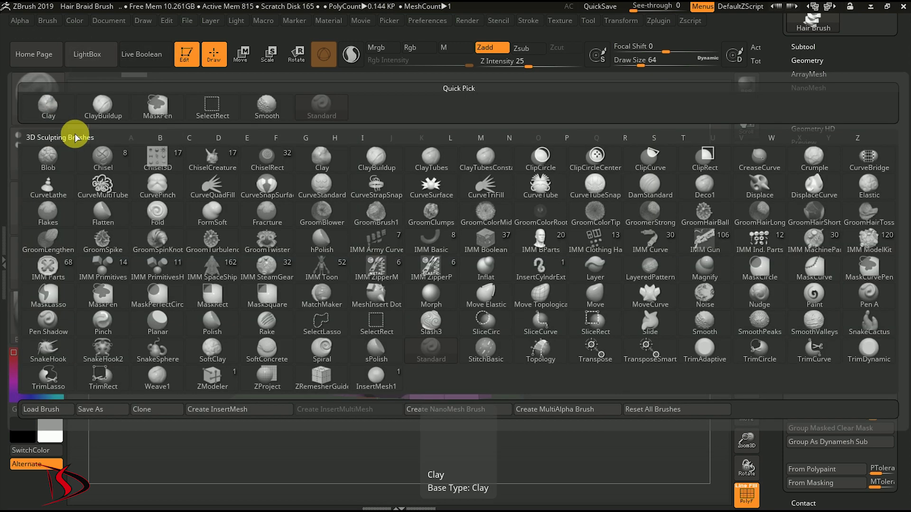
pyautogui.click(204, 408)
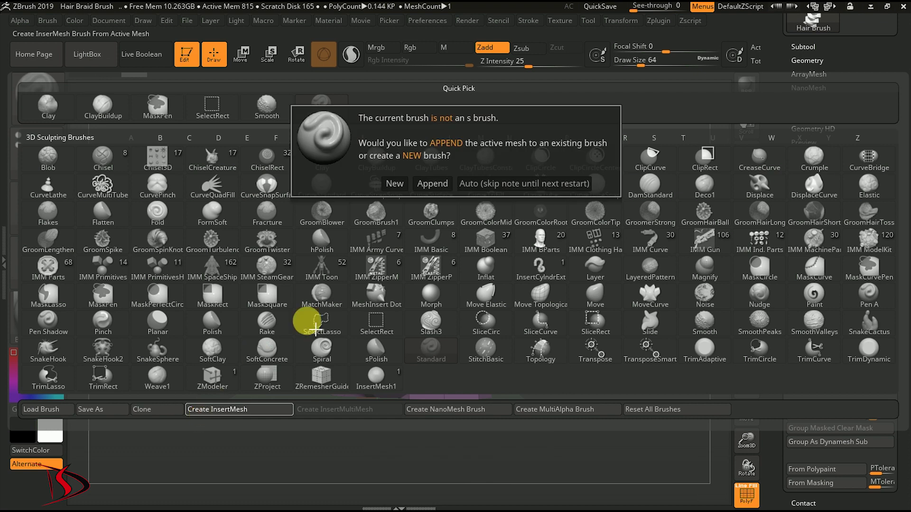
pyautogui.click(395, 184)
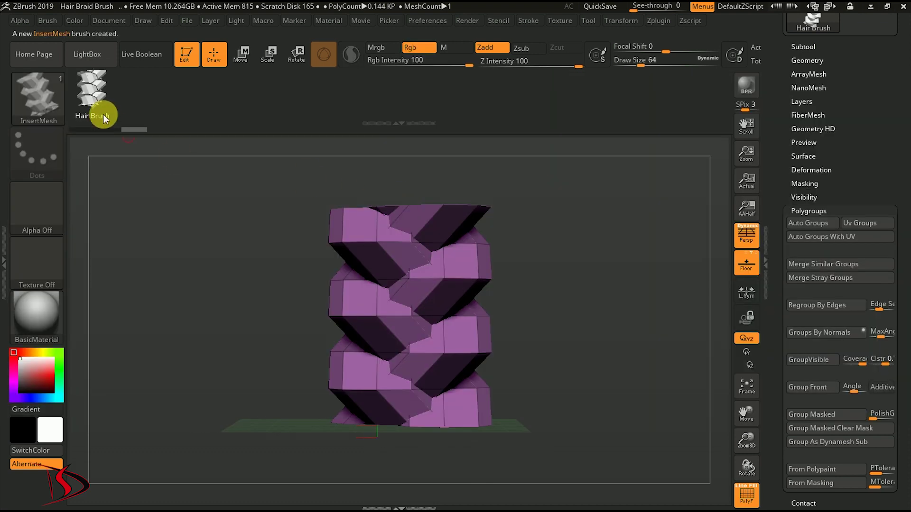
pyautogui.keyDown('alt'); pyautogui.moveTo(589, 291); pyautogui.dragTo(611, 253); pyautogui.keyUp('alt')
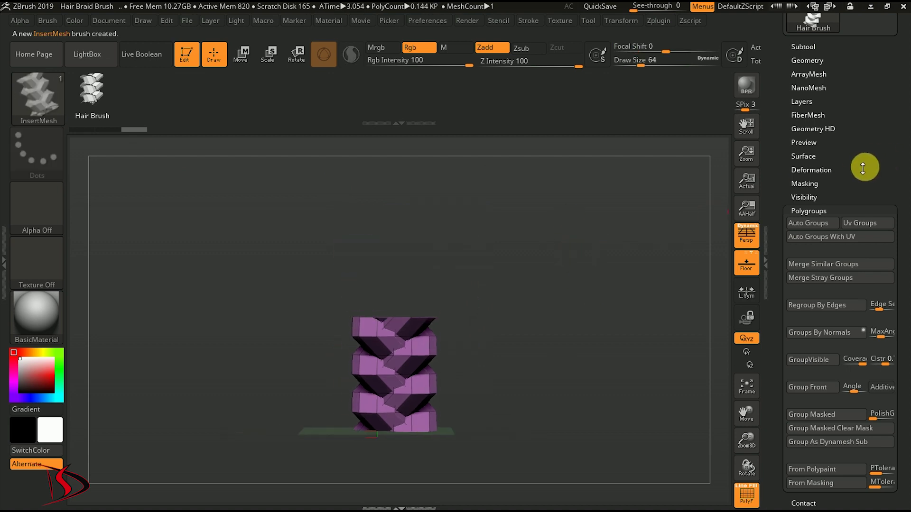
pyautogui.moveTo(863, 171); pyautogui.dragTo(868, 238)
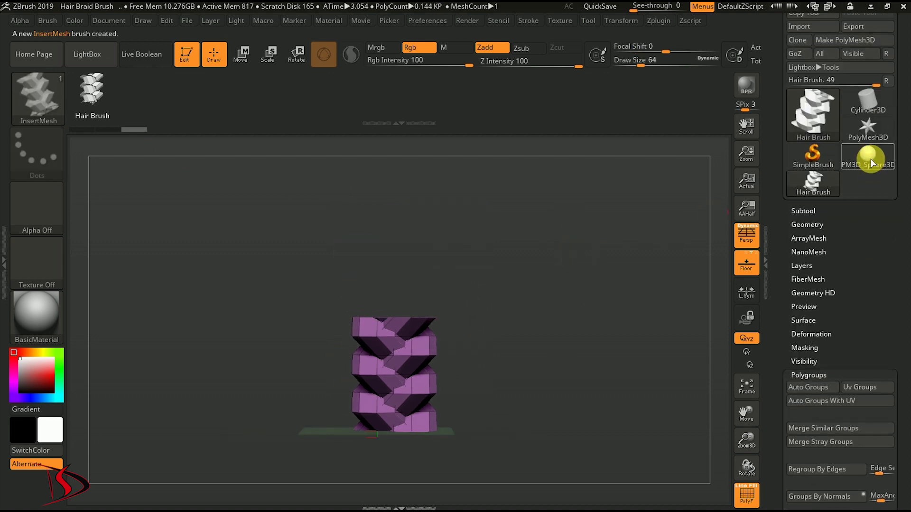
# Step: Select the sphere, test-insert several braids on it, then undo them
pyautogui.click(859, 166)
pyautogui.moveTo(723, 284)
pyautogui.keyDown('alt'); pyautogui.mouseDown()
pyautogui.moveTo(642, 283)
pyautogui.moveTo(641, 295)
pyautogui.moveTo(551, 224)
pyautogui.moveTo(498, 266)
pyautogui.moveTo(512, 250)
pyautogui.moveTo(537, 246)
pyautogui.moveTo(531, 252)
pyautogui.mouseUp(); pyautogui.keyUp('alt')
pyautogui.moveTo(458, 294); pyautogui.dragTo(400, 341)
pyautogui.moveTo(430, 342); pyautogui.dragTo(434, 356)
pyautogui.moveTo(454, 361); pyautogui.dragTo(462, 378)
pyautogui.moveTo(398, 369); pyautogui.dragTo(424, 404)
pyautogui.moveTo(594, 285); pyautogui.dragTo(624, 269)
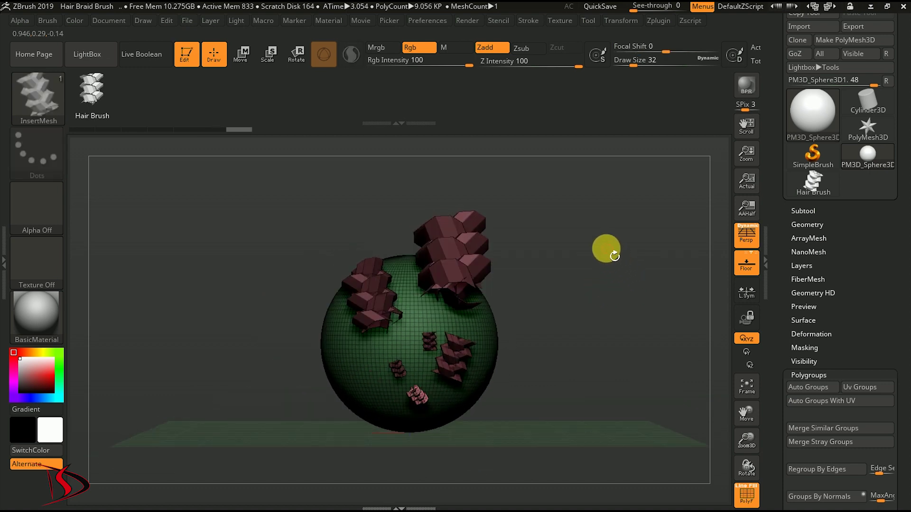
pyautogui.press('ctrl')
pyautogui.hotkey('ctrl', 'z')
pyautogui.hotkey('ctrl', 'z')
pyautogui.hotkey('ctrl', 'z')
pyautogui.hotkey('ctrl', 'z')
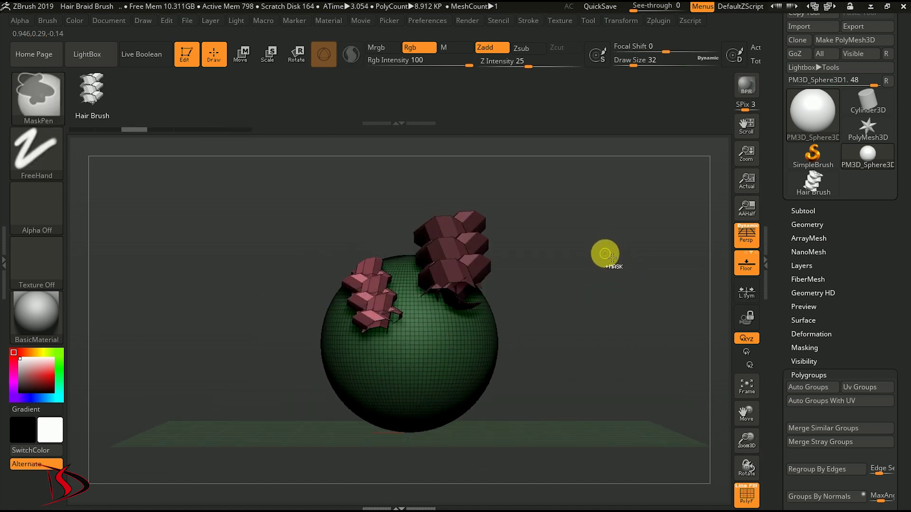
pyautogui.hotkey('ctrl', 'z')
pyautogui.moveTo(602, 267)
pyautogui.mouseDown()
pyautogui.moveTo(603, 285)
pyautogui.moveTo(620, 256)
pyautogui.moveTo(539, 215)
pyautogui.mouseUp()
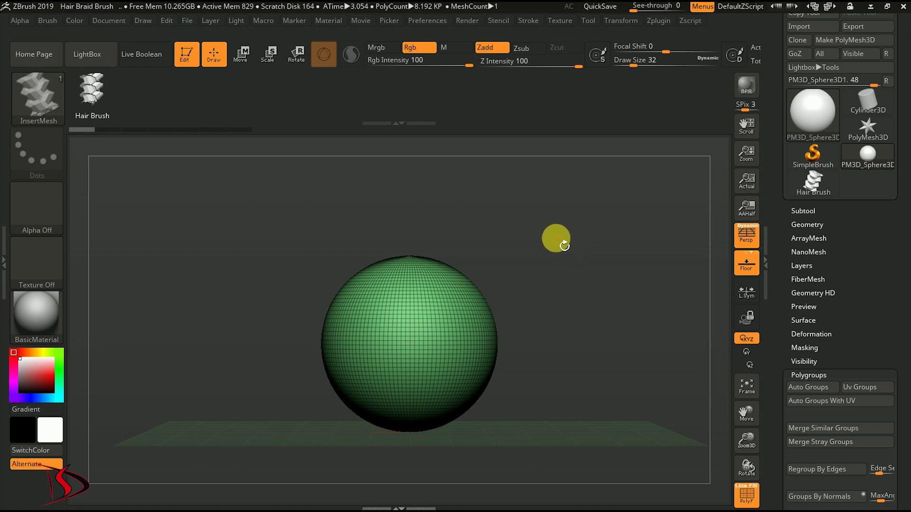
# Step: Enable Curve Mode in Stroke settings and draw a braid curve across the sphere
pyautogui.click(526, 21)
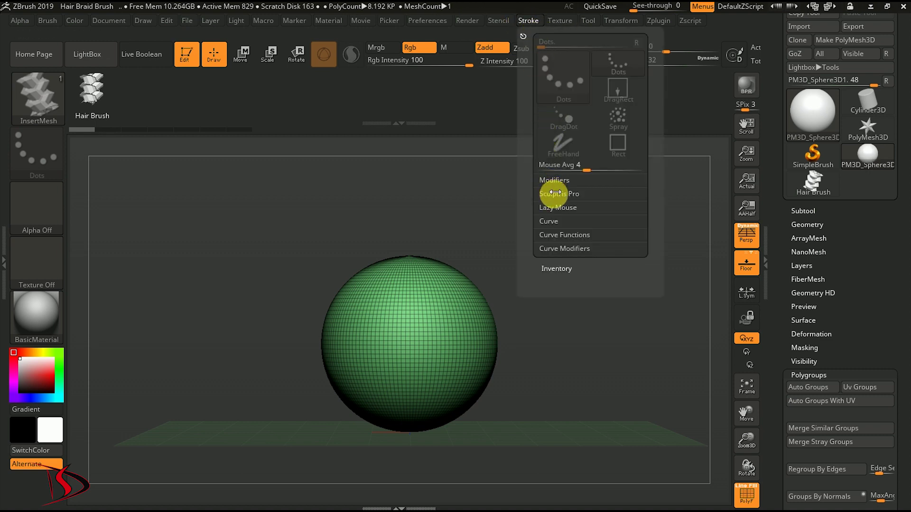
pyautogui.click(550, 222)
pyautogui.click(560, 233)
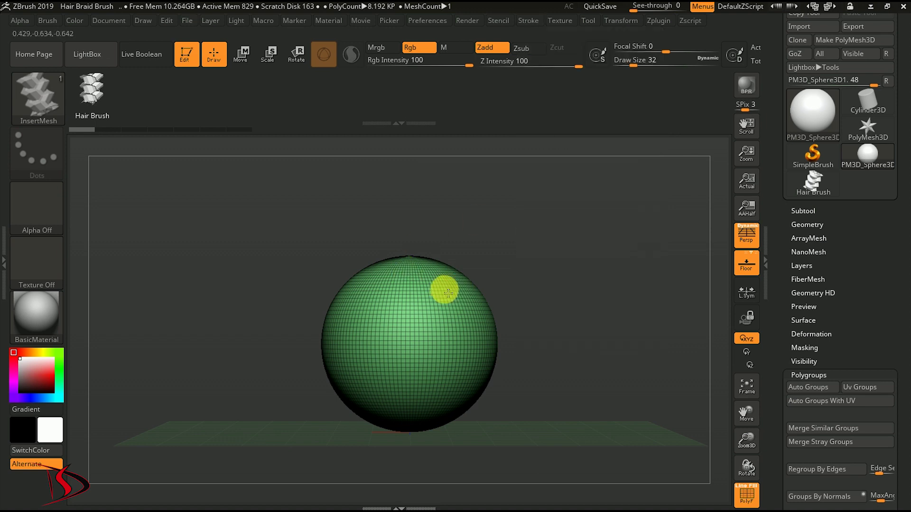
pyautogui.moveTo(415, 350); pyautogui.dragTo(394, 353)
pyautogui.keyDown('ctrl'); pyautogui.moveTo(603, 215); pyautogui.dragTo(615, 386, button='right'); pyautogui.keyUp('ctrl')
# Step: Turn off PolyF in the popup palette to hide the wireframe
pyautogui.rightClick(613, 296)
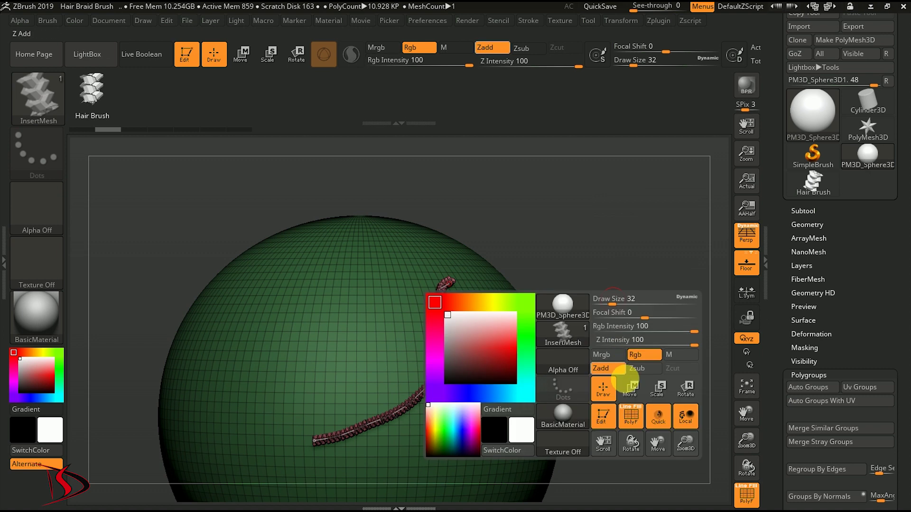
pyautogui.click(629, 417)
pyautogui.moveTo(622, 250)
pyautogui.mouseDown()
pyautogui.moveTo(646, 260)
pyautogui.moveTo(624, 303)
pyautogui.moveTo(650, 289)
pyautogui.moveTo(645, 264)
pyautogui.moveTo(663, 244)
pyautogui.moveTo(642, 271)
pyautogui.moveTo(666, 284)
pyautogui.moveTo(669, 229)
pyautogui.moveTo(673, 248)
pyautogui.moveTo(634, 259)
pyautogui.mouseUp()
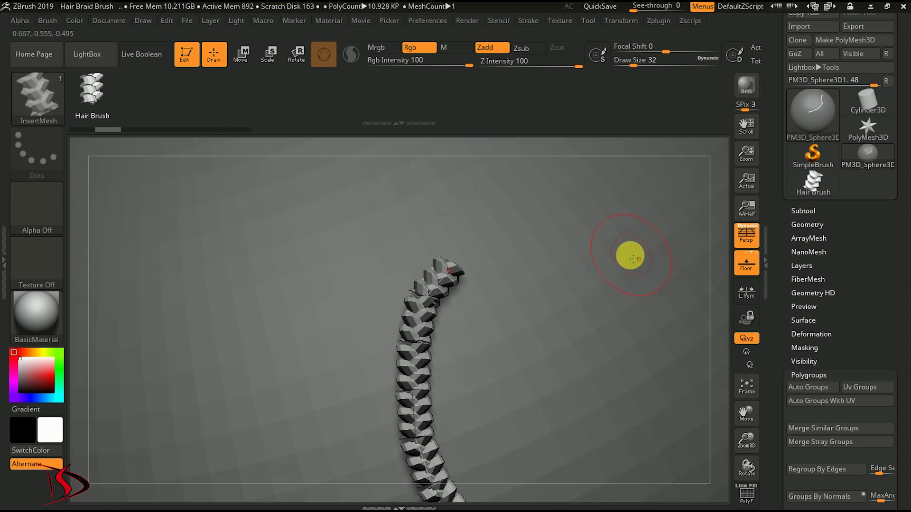
# Step: Turn on Weld Points and Stretch in Brush Modifiers and set Max Bend Angle to 70
pyautogui.click(52, 21)
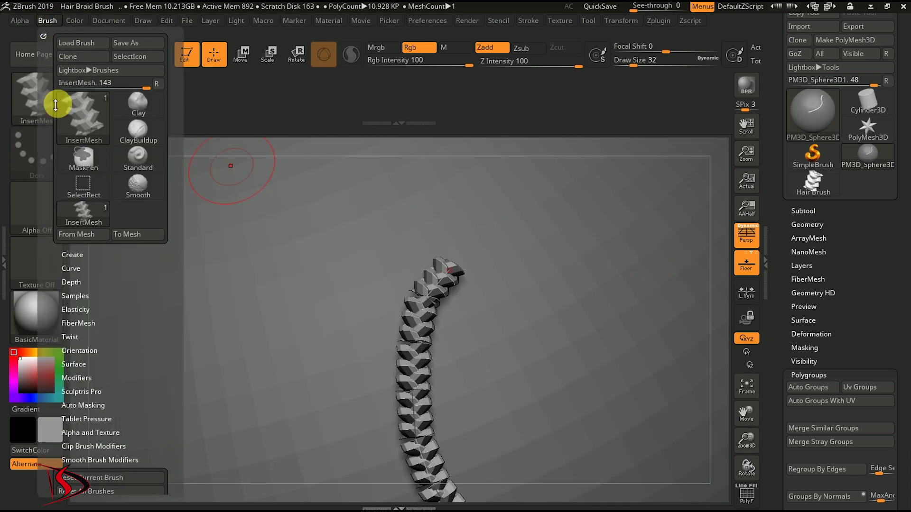
pyautogui.click(104, 382)
pyautogui.moveTo(130, 372)
pyautogui.mouseDown()
pyautogui.moveTo(158, 327)
pyautogui.moveTo(168, 284)
pyautogui.mouseUp()
pyautogui.click(130, 337)
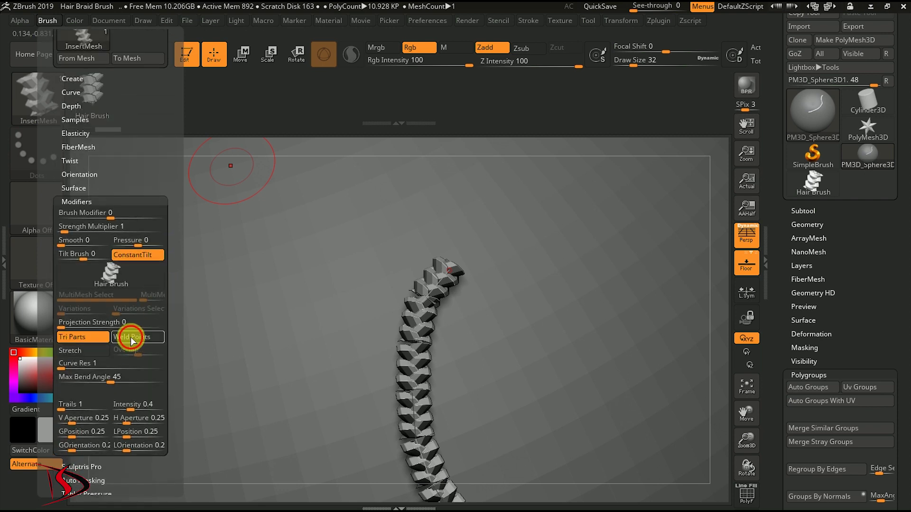
pyautogui.click(96, 352)
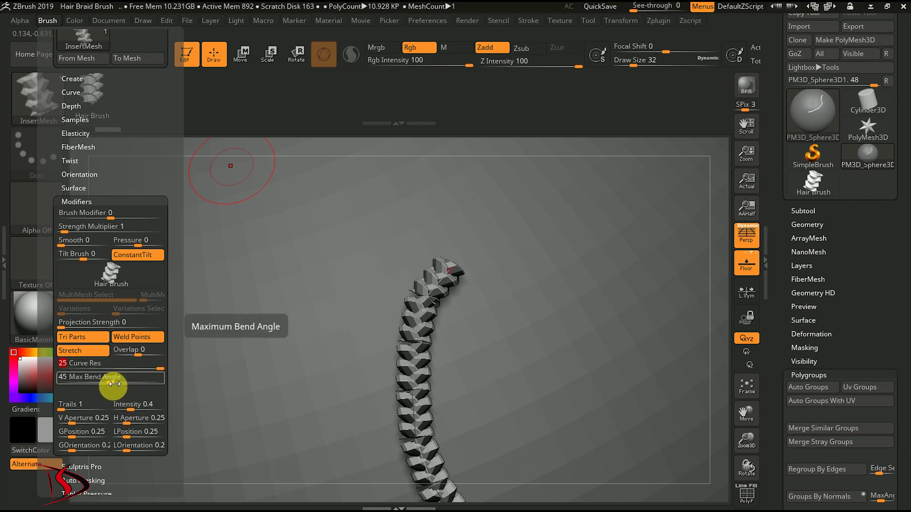
pyautogui.moveTo(114, 384); pyautogui.dragTo(146, 379)
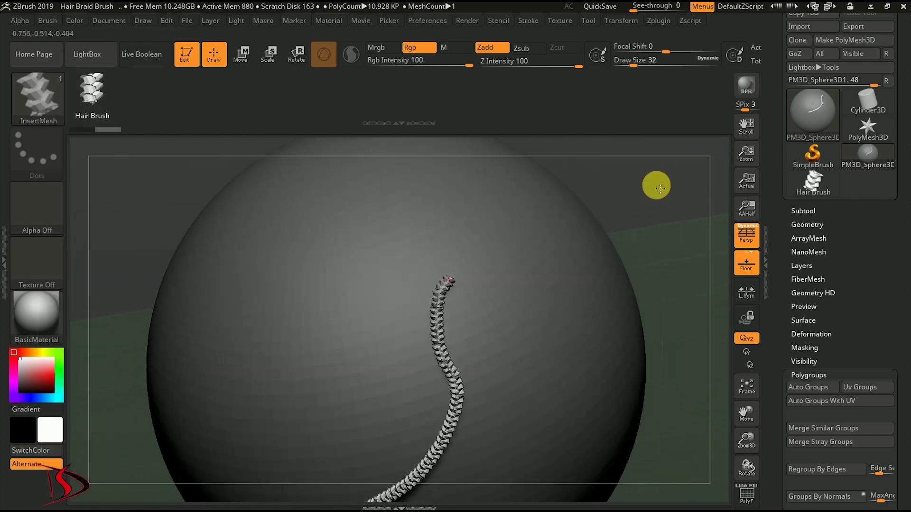
# Step: Draw a braid across the sphere and a C-shaped one, then undo the C-shaped braid
pyautogui.moveTo(393, 194)
pyautogui.mouseDown()
pyautogui.moveTo(350, 301)
pyautogui.moveTo(190, 361)
pyautogui.mouseUp()
pyautogui.moveTo(665, 189)
pyautogui.mouseDown()
pyautogui.moveTo(724, 218)
pyautogui.moveTo(697, 235)
pyautogui.moveTo(671, 230)
pyautogui.moveTo(626, 244)
pyautogui.moveTo(673, 219)
pyautogui.moveTo(614, 204)
pyautogui.moveTo(669, 222)
pyautogui.moveTo(649, 247)
pyautogui.moveTo(539, 256)
pyautogui.mouseUp()
pyautogui.moveTo(529, 223)
pyautogui.mouseDown()
pyautogui.moveTo(579, 311)
pyautogui.moveTo(583, 283)
pyautogui.moveTo(556, 280)
pyautogui.moveTo(580, 336)
pyautogui.mouseUp()
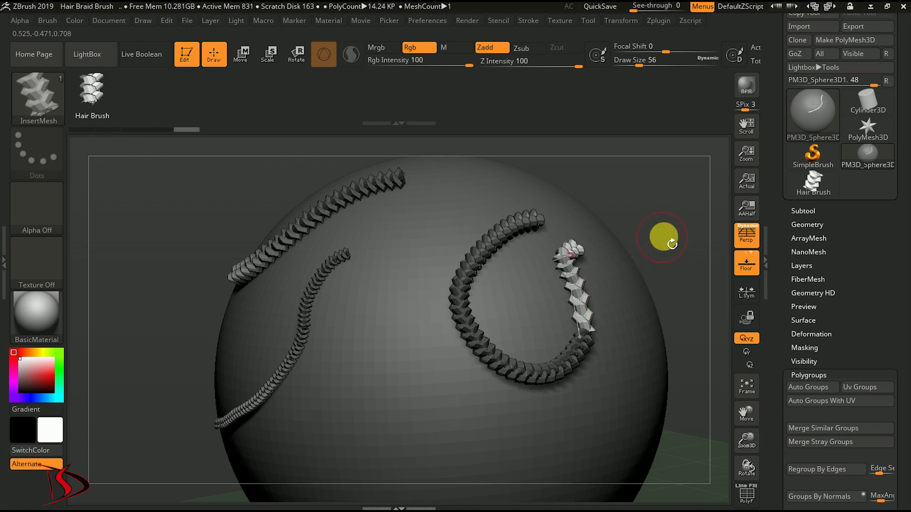
pyautogui.moveTo(652, 227); pyautogui.dragTo(664, 189)
pyautogui.hotkey('ctrl', 'z')
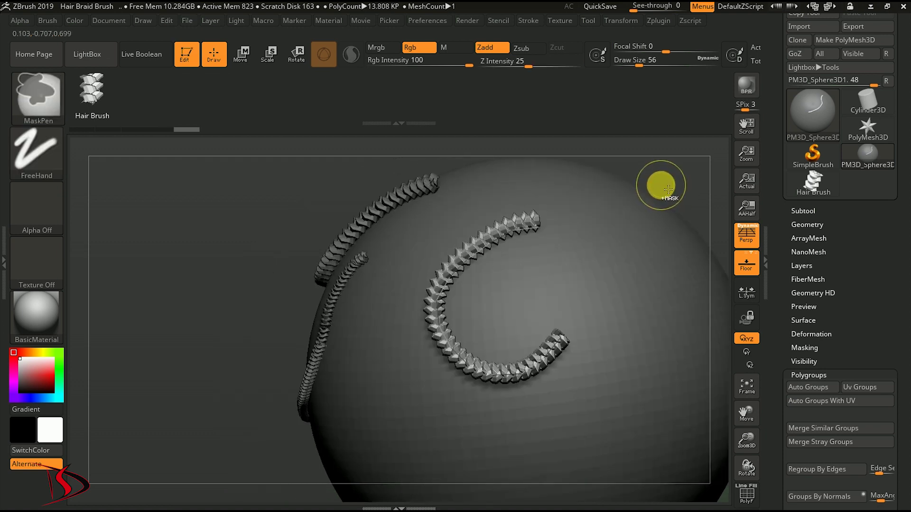
pyautogui.hotkey('ctrl', 'z')
# Step: Draw S-curved, down-left and D-shaped braids, then undo the last few strands
pyautogui.moveTo(530, 219)
pyautogui.mouseDown()
pyautogui.moveTo(473, 427)
pyautogui.moveTo(565, 472)
pyautogui.mouseUp()
pyautogui.keyDown('alt'); pyautogui.moveTo(240, 284); pyautogui.dragTo(225, 238); pyautogui.keyUp('alt')
pyautogui.moveTo(613, 213); pyautogui.dragTo(600, 230)
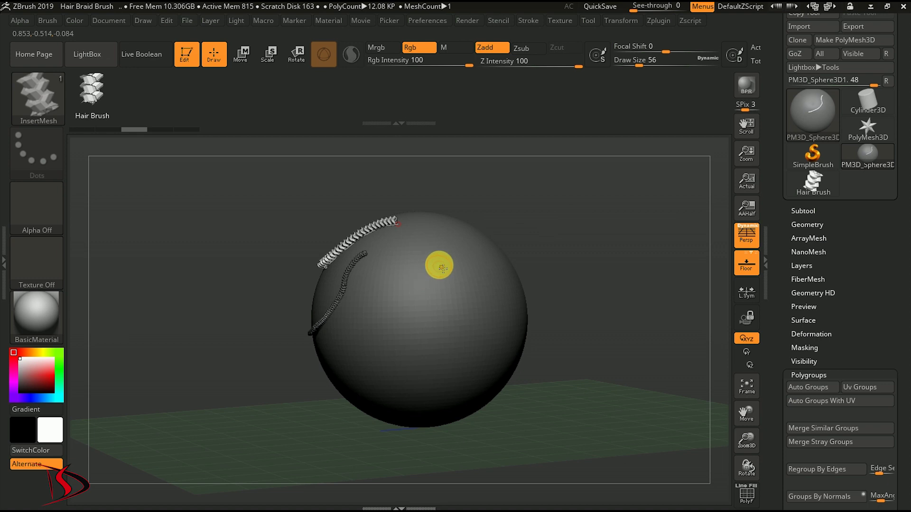
pyautogui.moveTo(407, 300); pyautogui.dragTo(385, 359)
pyautogui.moveTo(396, 254); pyautogui.dragTo(354, 368)
pyautogui.moveTo(389, 234)
pyautogui.mouseDown()
pyautogui.moveTo(416, 239)
pyautogui.moveTo(321, 376)
pyautogui.mouseUp()
pyautogui.hotkey('ctrl', 'z')
pyautogui.hotkey('ctrl', 'z')
pyautogui.hotkey('ctrl', 'z')
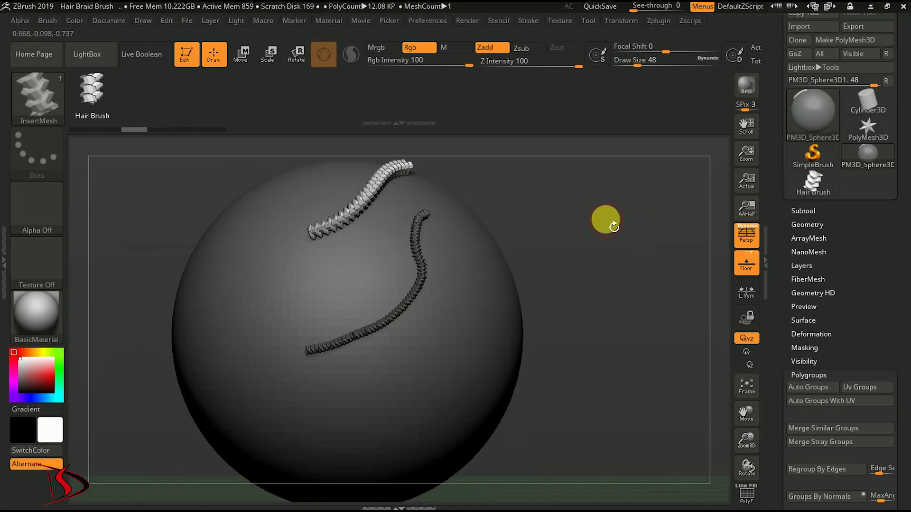
# Step: Enable the Size curve modifier and draw a test braid strand on the sphere
pyautogui.click(528, 21)
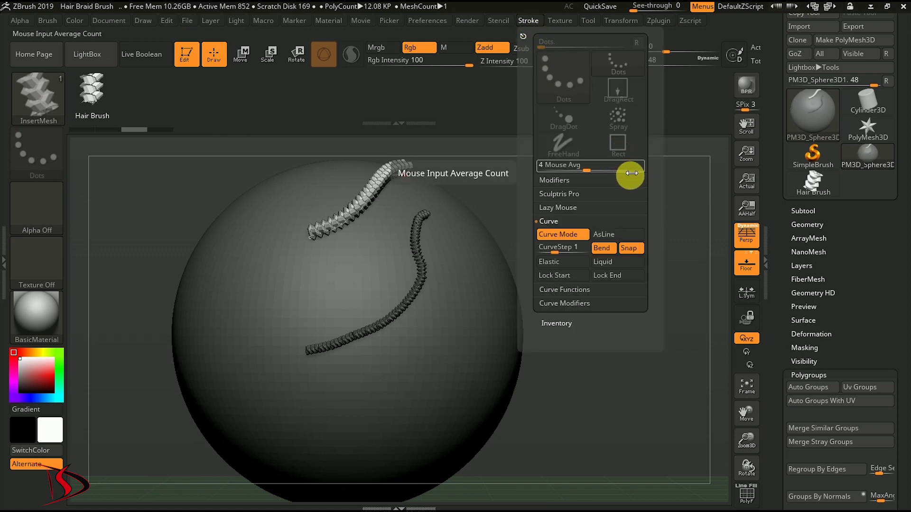
pyautogui.click(559, 304)
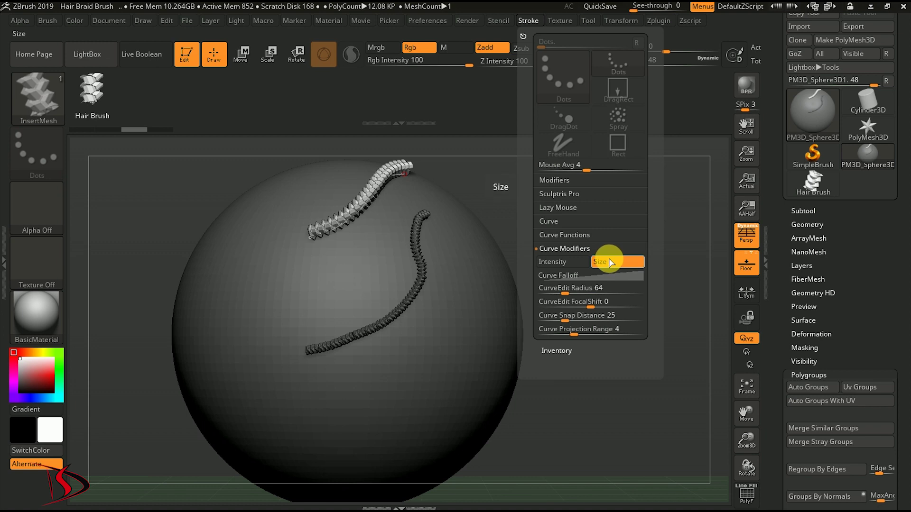
pyautogui.moveTo(306, 405)
pyautogui.mouseDown()
pyautogui.moveTo(325, 407)
pyautogui.moveTo(445, 331)
pyautogui.moveTo(467, 296)
pyautogui.mouseUp()
pyautogui.keyDown('alt'); pyautogui.moveTo(637, 231); pyautogui.dragTo(664, 222); pyautogui.keyUp('alt')
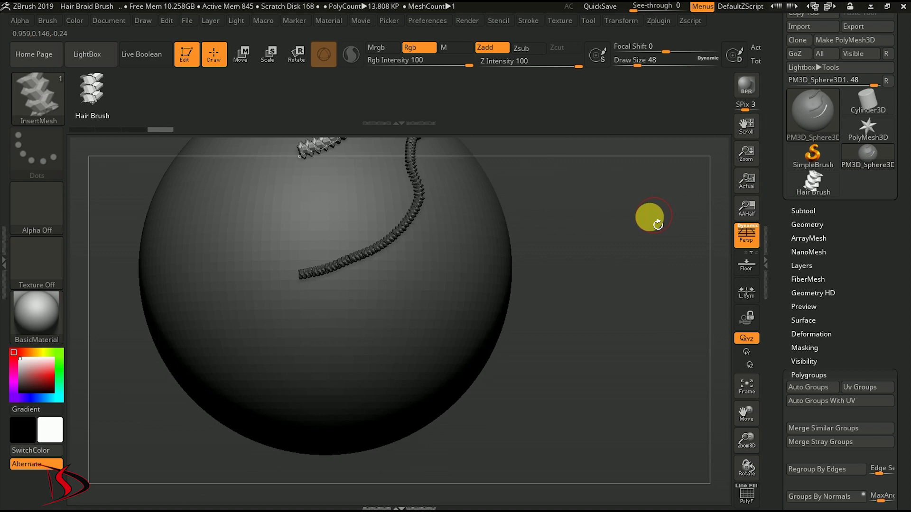
pyautogui.moveTo(544, 272); pyautogui.dragTo(427, 297)
# Step: Draw a tapering strand down-left from the sphere's top, then undo it
pyautogui.moveTo(295, 248); pyautogui.dragTo(238, 375)
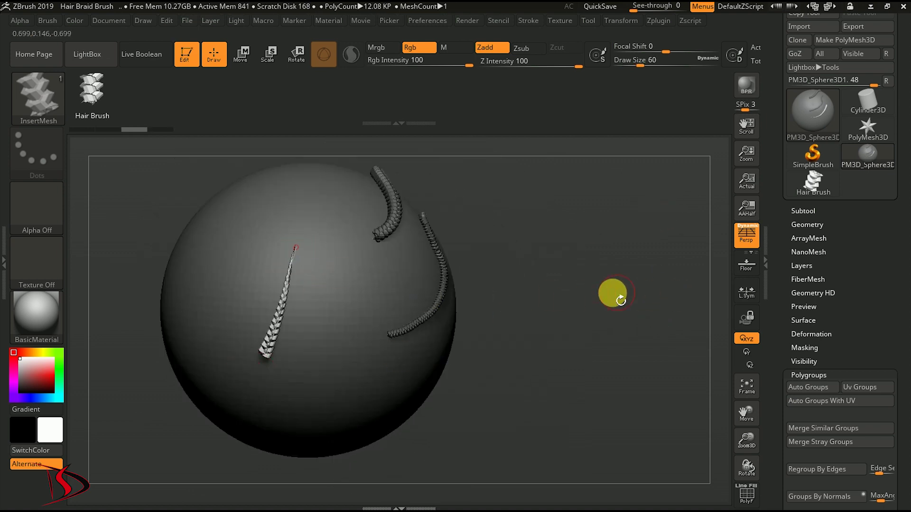
pyautogui.moveTo(610, 294); pyautogui.dragTo(627, 312)
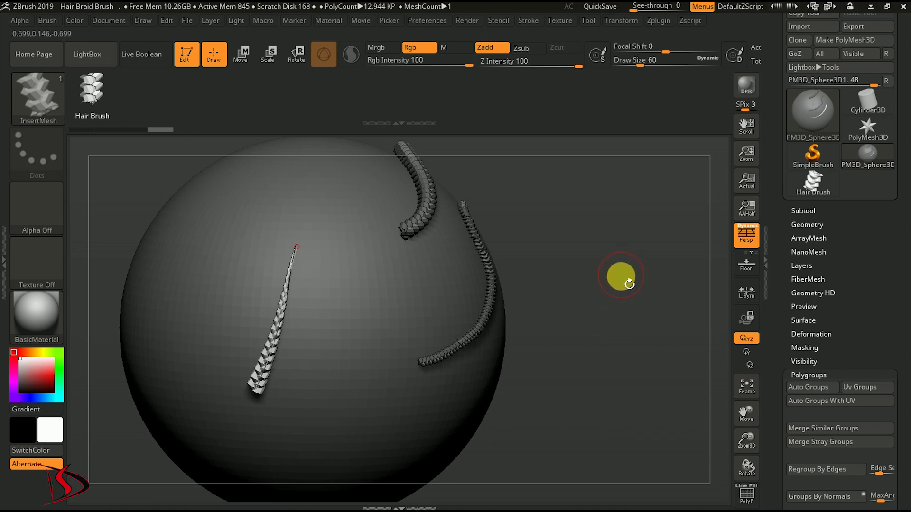
pyautogui.hotkey('ctrl', 'z')
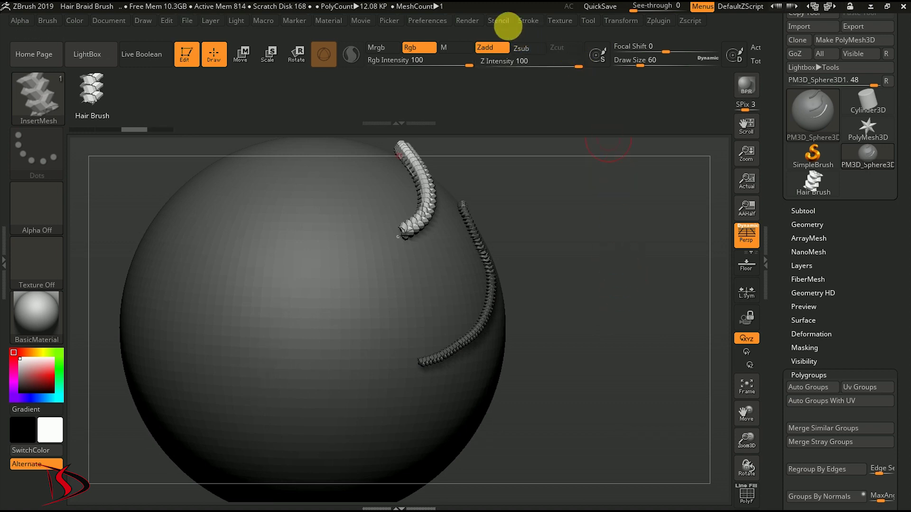
# Step: Expand Curve Falloff in Stroke > Curve Modifiers and flip the graph vertically with fV
pyautogui.click(532, 22)
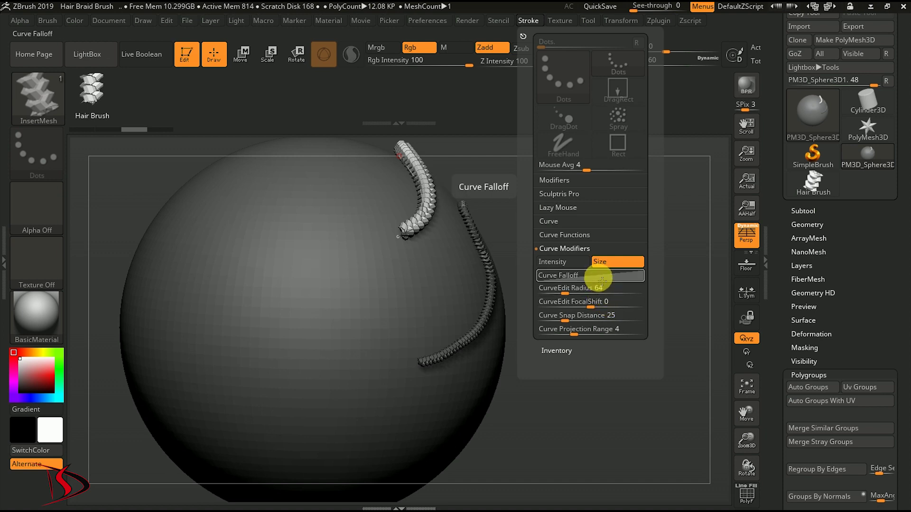
pyautogui.click(596, 275)
pyautogui.moveTo(653, 272); pyautogui.dragTo(659, 233)
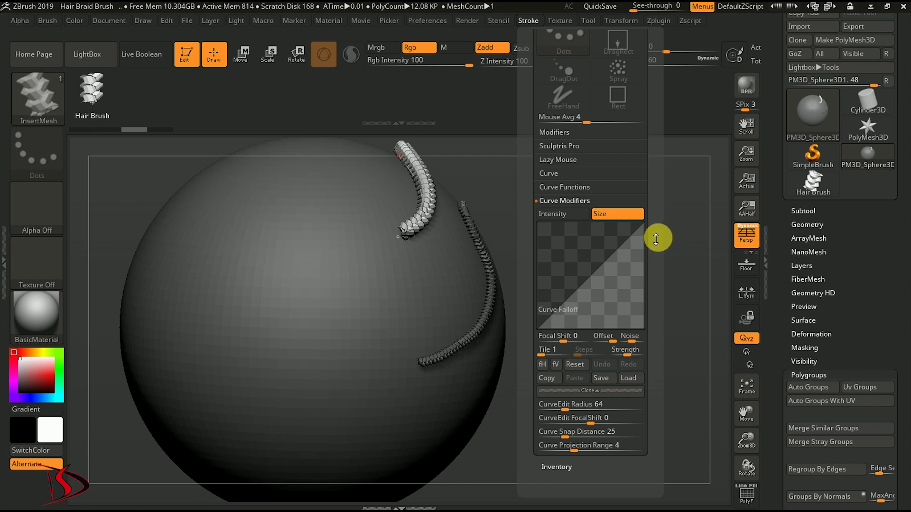
pyautogui.click(557, 364)
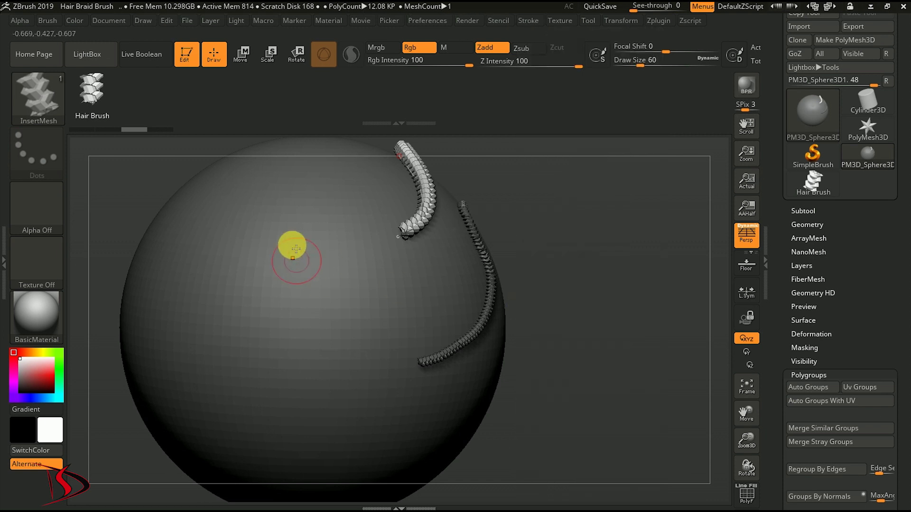
# Step: Draw a braid down the sphere's right edge, thickest at the top and tapering toward the bottom
pyautogui.moveTo(302, 203); pyautogui.dragTo(276, 391)
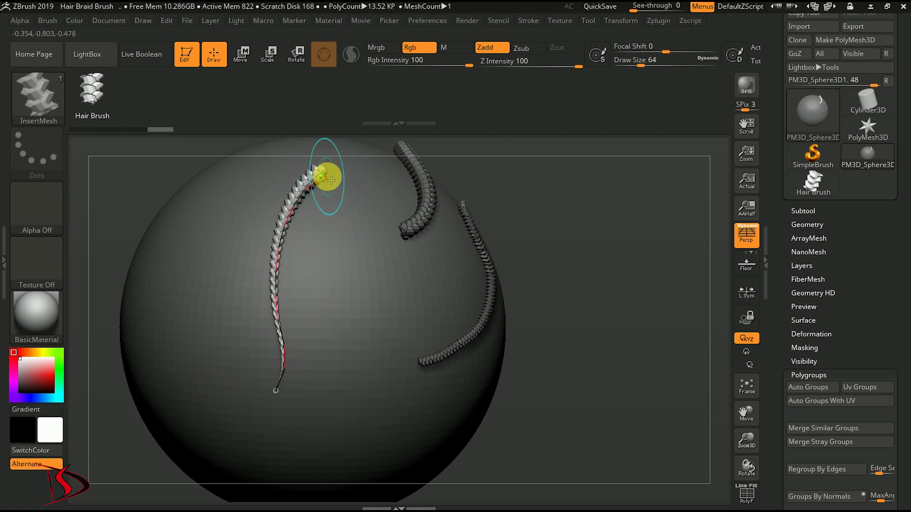
pyautogui.moveTo(582, 232); pyautogui.dragTo(629, 259)
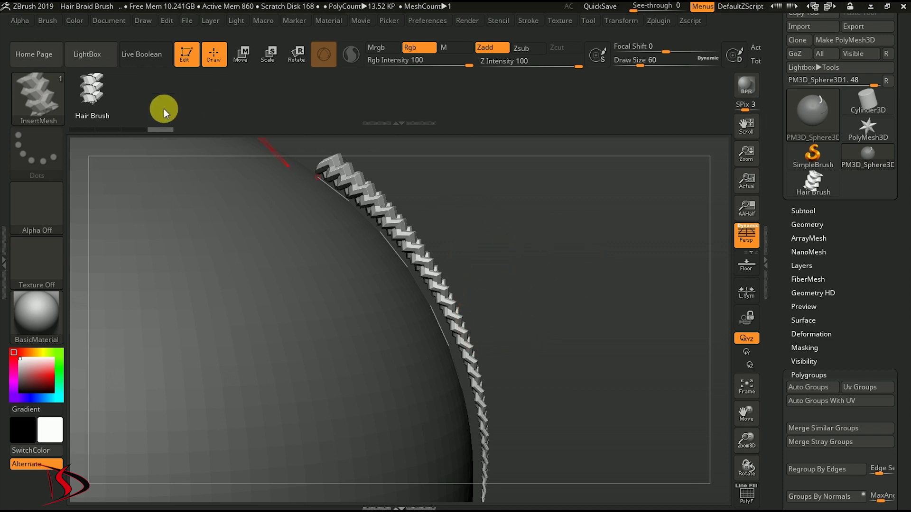
# Step: Lower the braid brush's Imbed depth so strands sink less into the surface
pyautogui.click(49, 20)
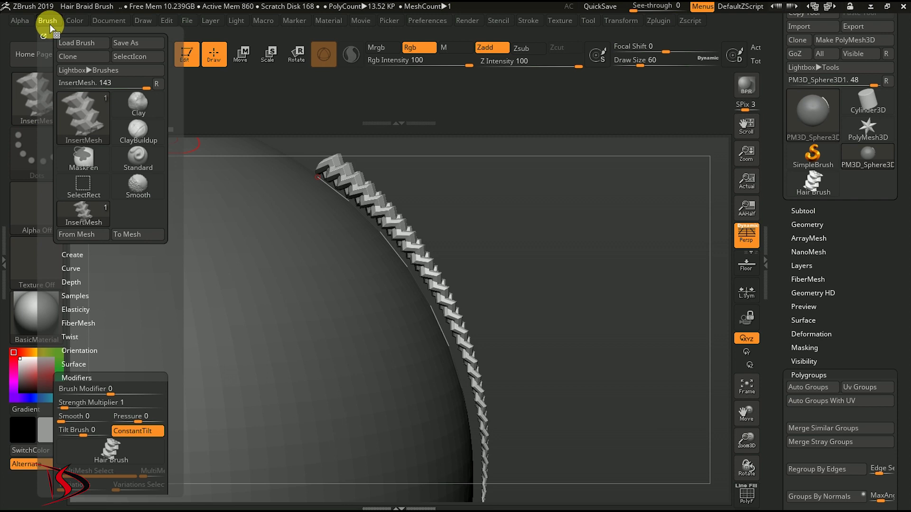
pyautogui.click(97, 285)
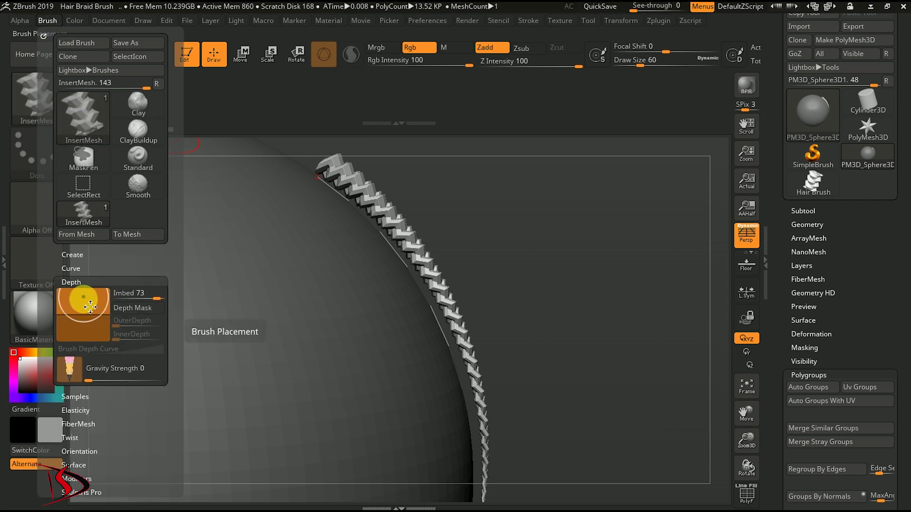
pyautogui.moveTo(89, 307); pyautogui.dragTo(89, 312)
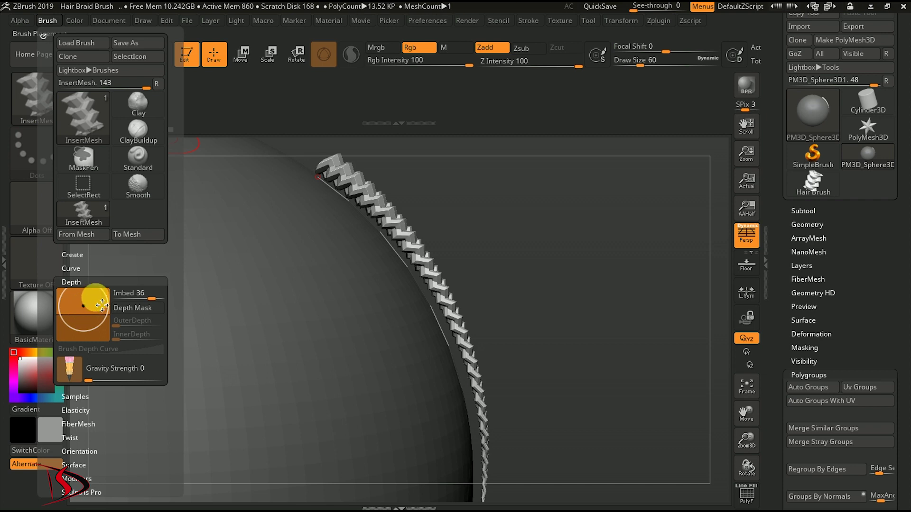
# Step: Draw a thin tapering braid curving down the sphere's left side, making four braids
pyautogui.moveTo(614, 291); pyautogui.dragTo(444, 279)
pyautogui.moveTo(268, 221); pyautogui.dragTo(330, 394)
pyautogui.moveTo(578, 300)
pyautogui.mouseDown()
pyautogui.moveTo(616, 295)
pyautogui.moveTo(616, 325)
pyautogui.moveTo(617, 315)
pyautogui.moveTo(590, 307)
pyautogui.moveTo(517, 323)
pyautogui.moveTo(614, 311)
pyautogui.moveTo(606, 291)
pyautogui.moveTo(634, 274)
pyautogui.moveTo(661, 315)
pyautogui.moveTo(624, 319)
pyautogui.moveTo(634, 278)
pyautogui.moveTo(623, 260)
pyautogui.moveTo(642, 301)
pyautogui.moveTo(663, 248)
pyautogui.moveTo(617, 131)
pyautogui.mouseUp()
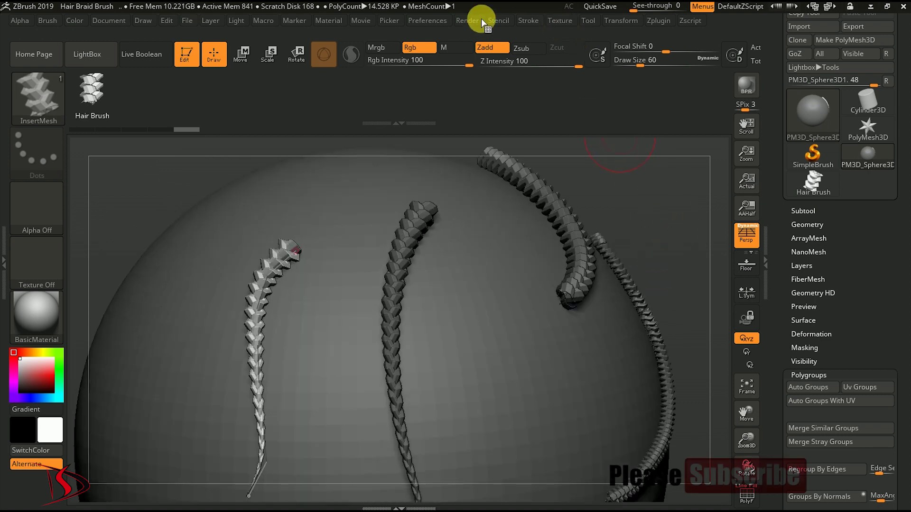
# Step: Bow the Curve Falloff graph into a rounded arc, then draw a new braid curve down the sphere's left side
pyautogui.click(530, 21)
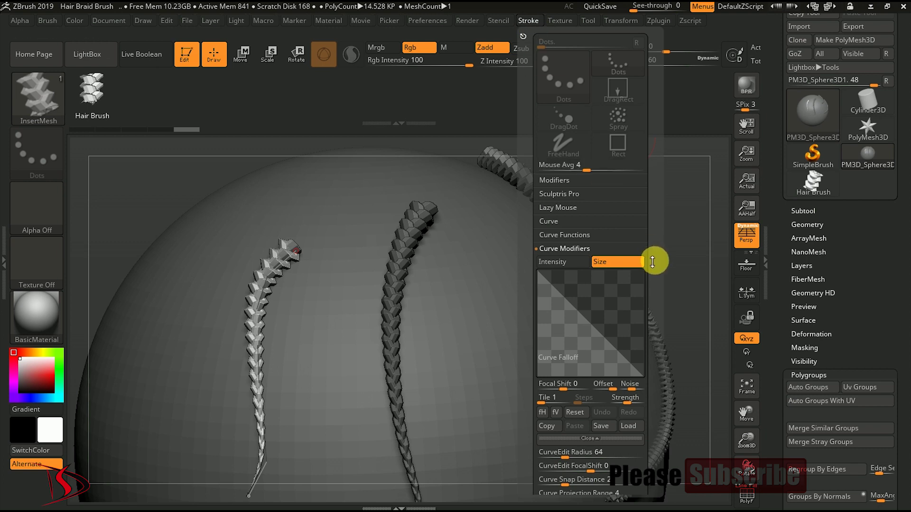
pyautogui.moveTo(650, 259); pyautogui.dragTo(654, 220)
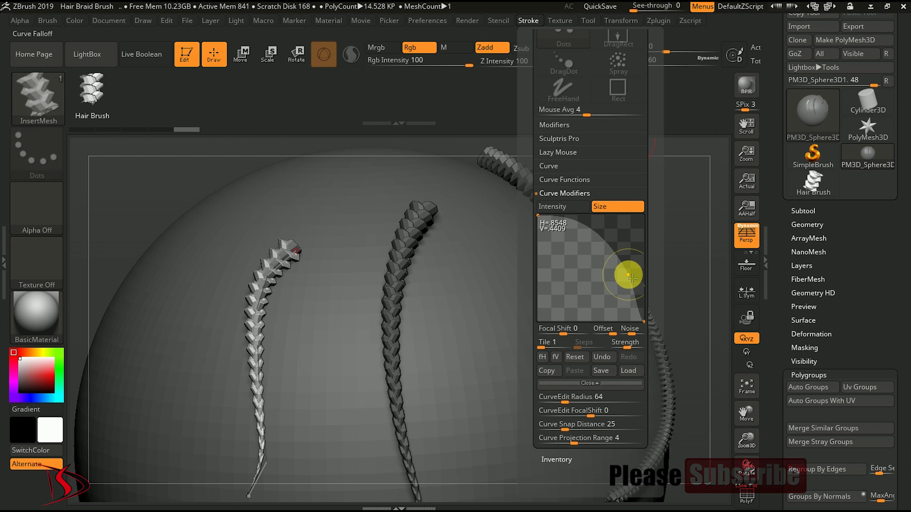
pyautogui.moveTo(686, 256); pyautogui.dragTo(712, 215)
pyautogui.moveTo(245, 195); pyautogui.dragTo(204, 420)
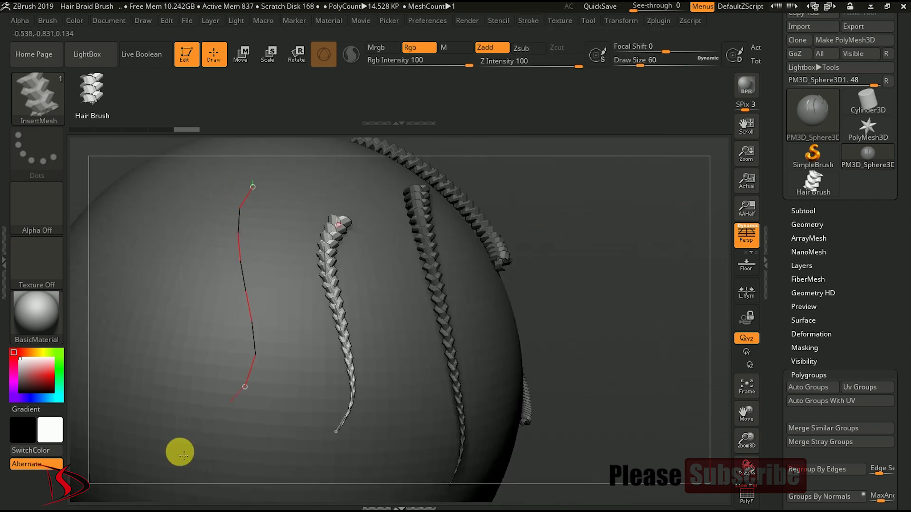